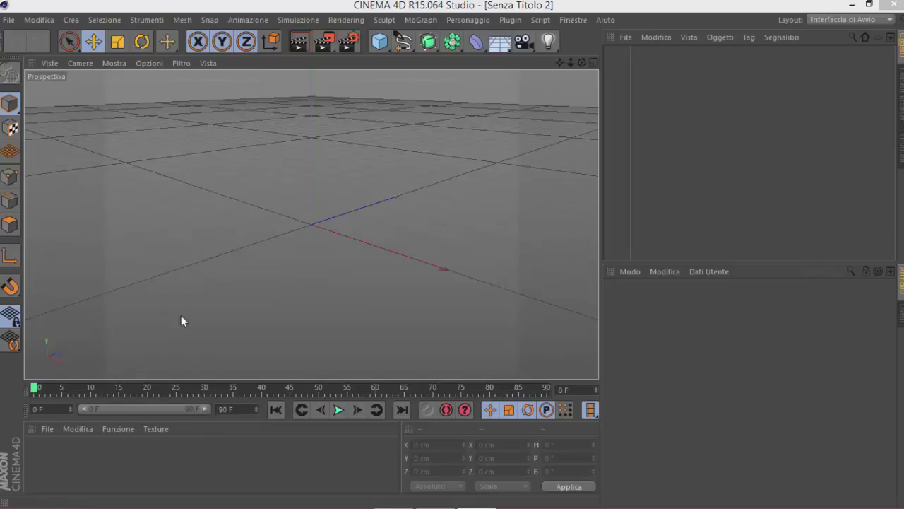
Minimize the empty 'Senza Titolo 2' Cinema 4D scene to reveal the Windows desktop.
left_click(361, 245)
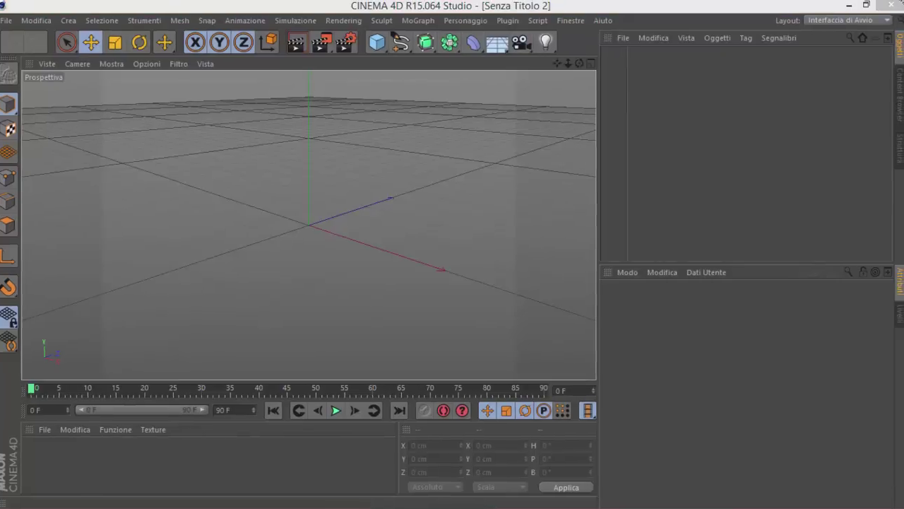
left_click(295, 205)
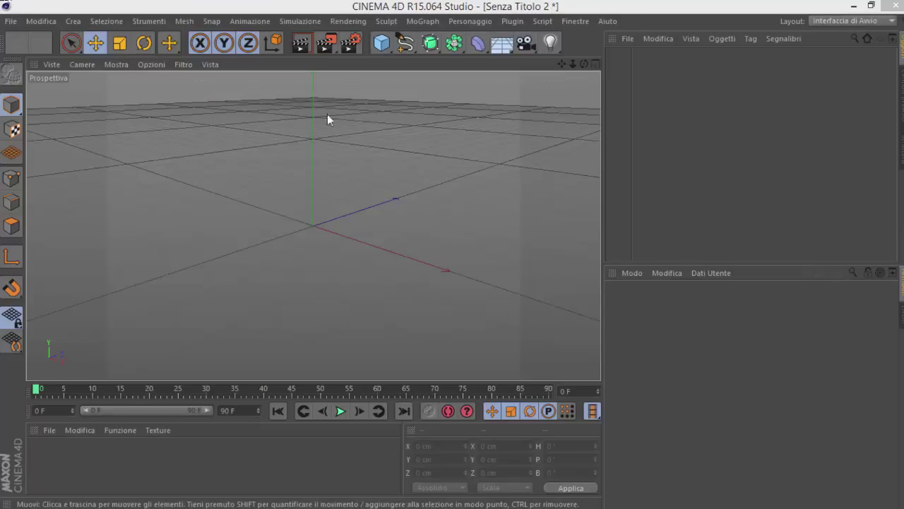
left_click(259, 139)
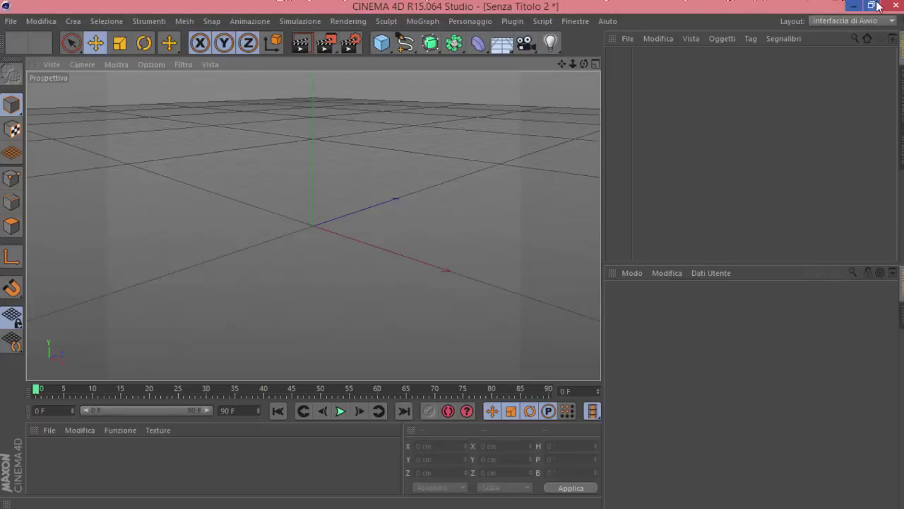
left_click(854, 7)
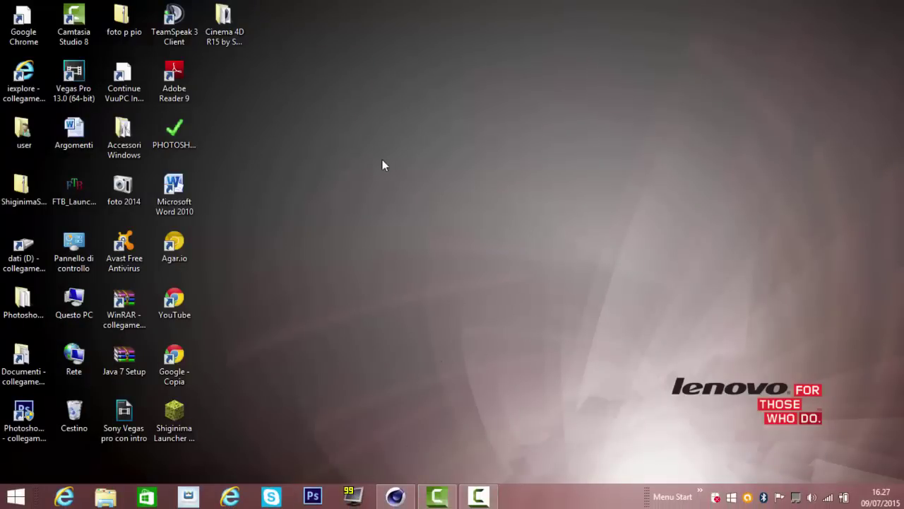
Open the Cinema 4D R15 by Shaarz desktop folder and select the Keygen by Shaarz file.
left_click_drag(319, 168, 676, 105)
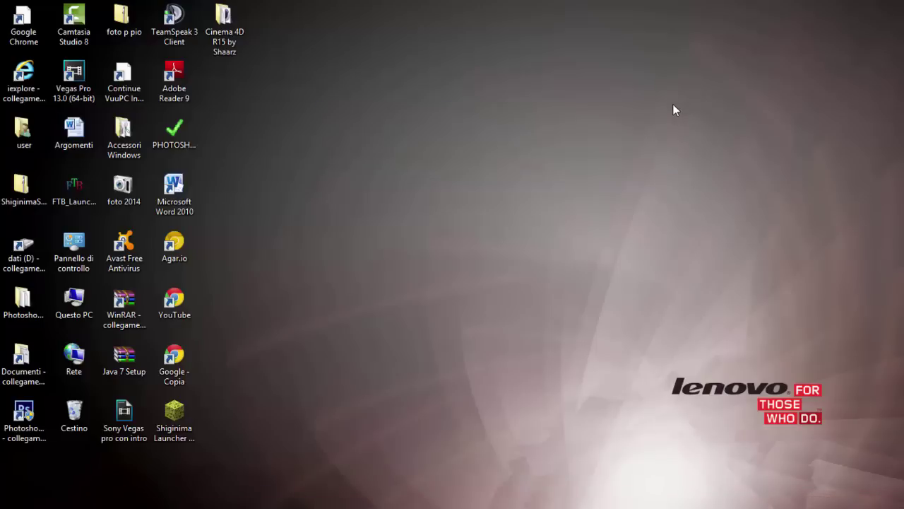
double_click(236, 38)
left_click_drag(563, 323, 562, 166)
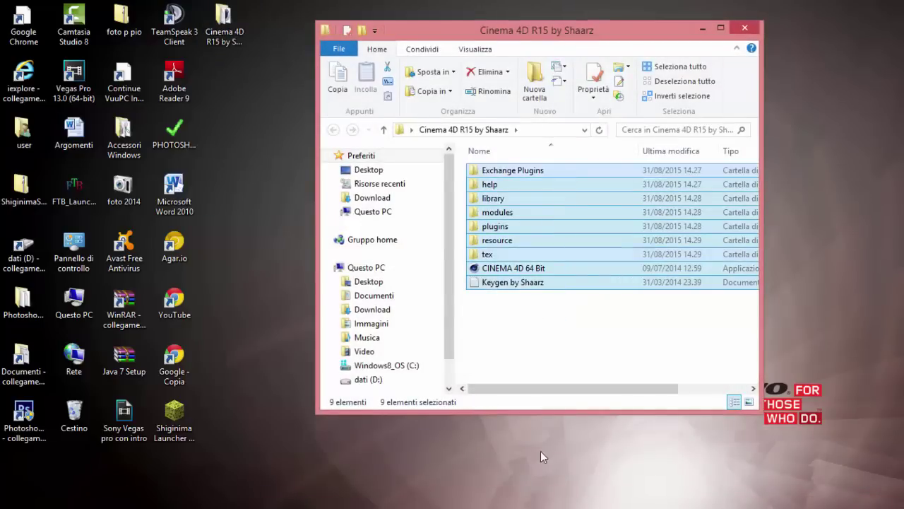
left_click(534, 339)
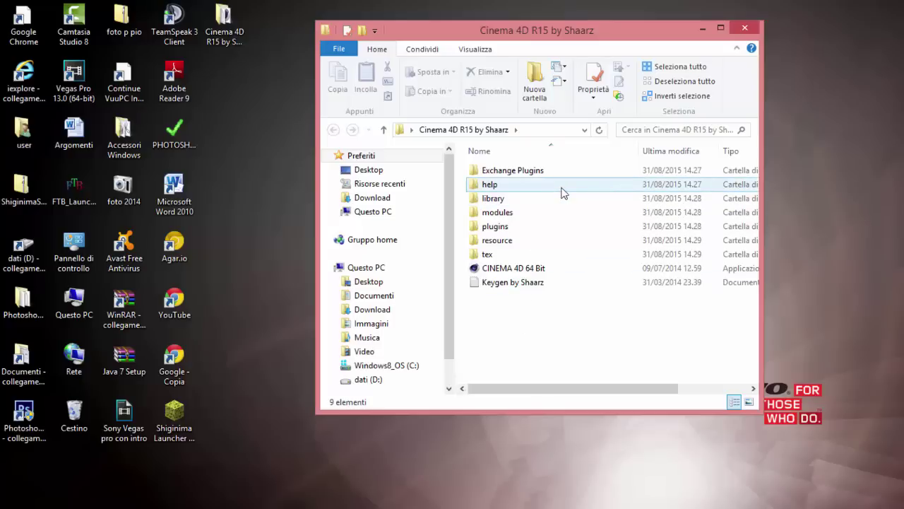
mouse_move(490, 184)
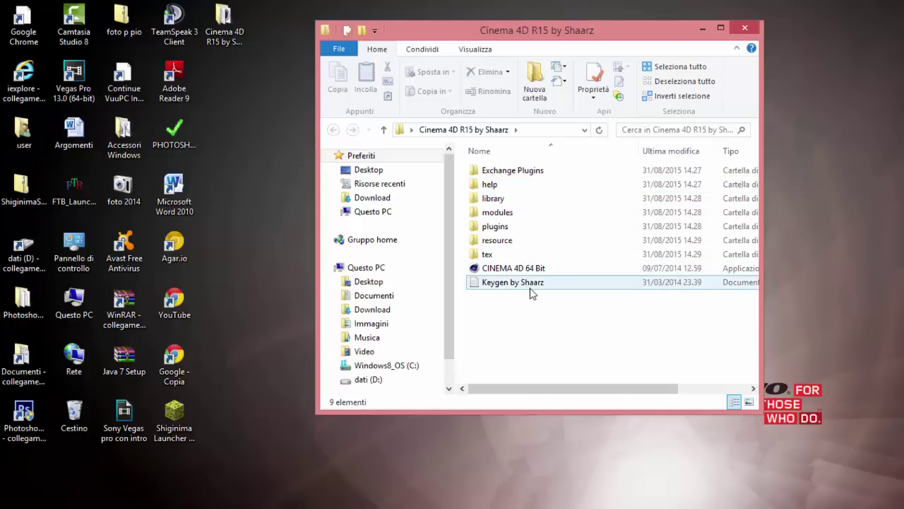
mouse_move(498, 212)
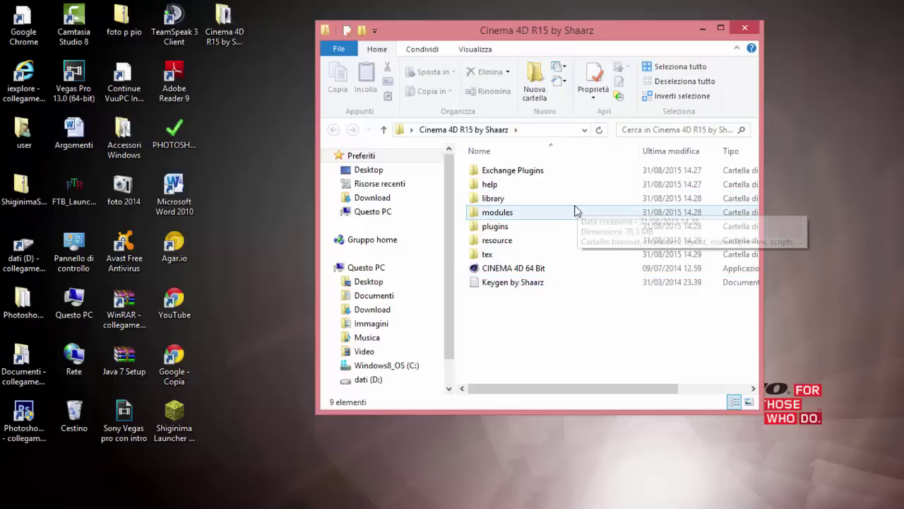
left_click(533, 285)
Open the Keygen by Shaarz text file in Notepad, then close it again.
double_click(544, 282)
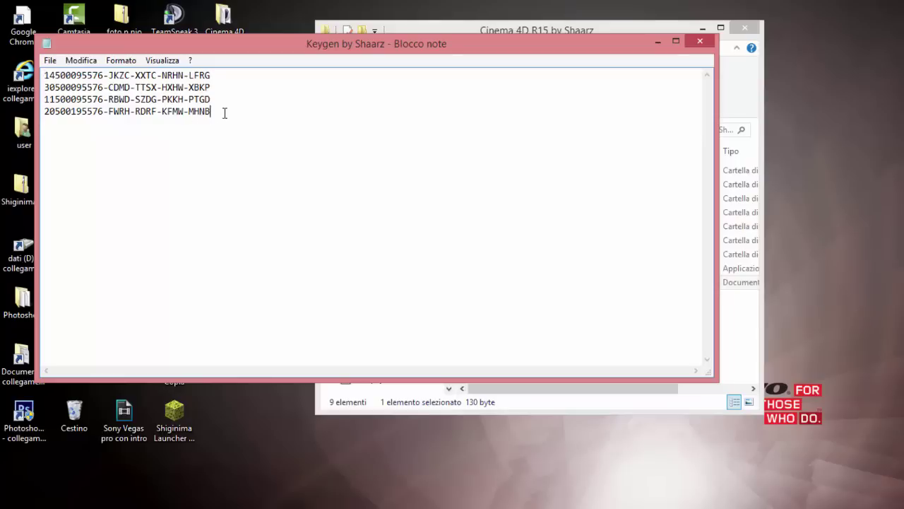
left_click_drag(224, 111, 41, 74)
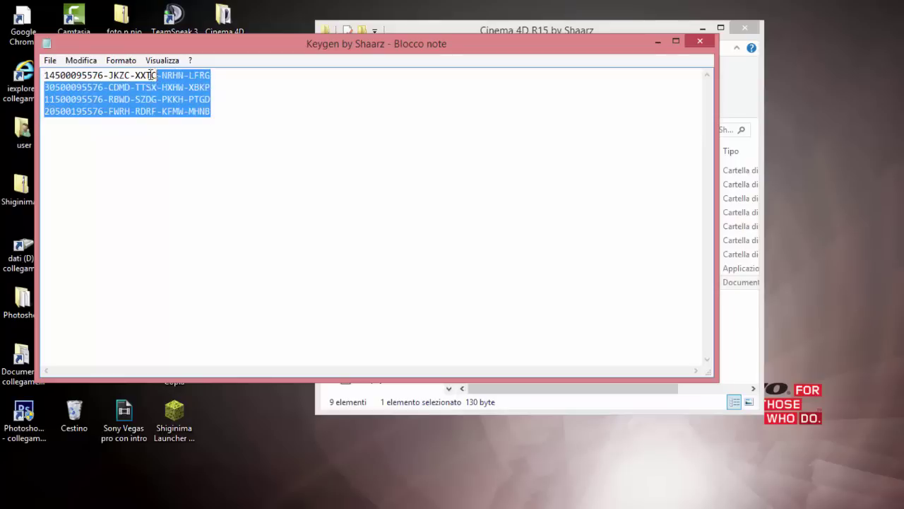
left_click(173, 206)
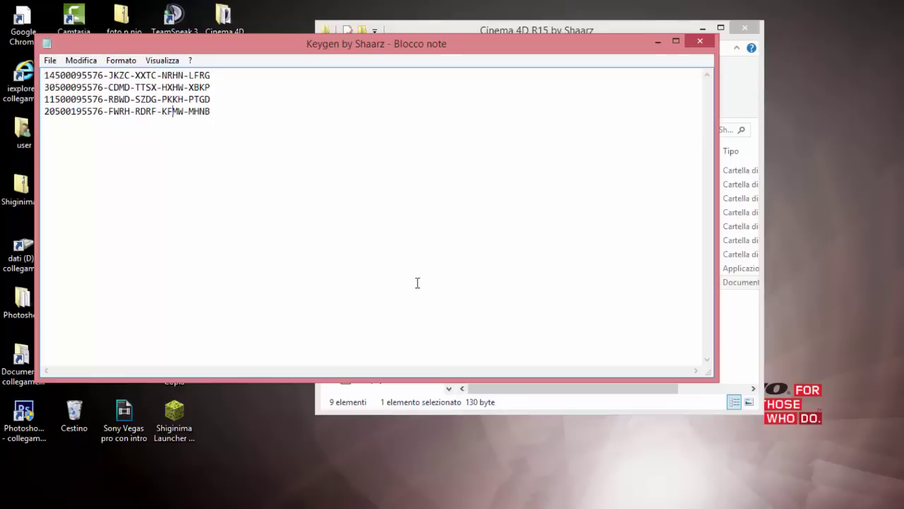
left_click(700, 41)
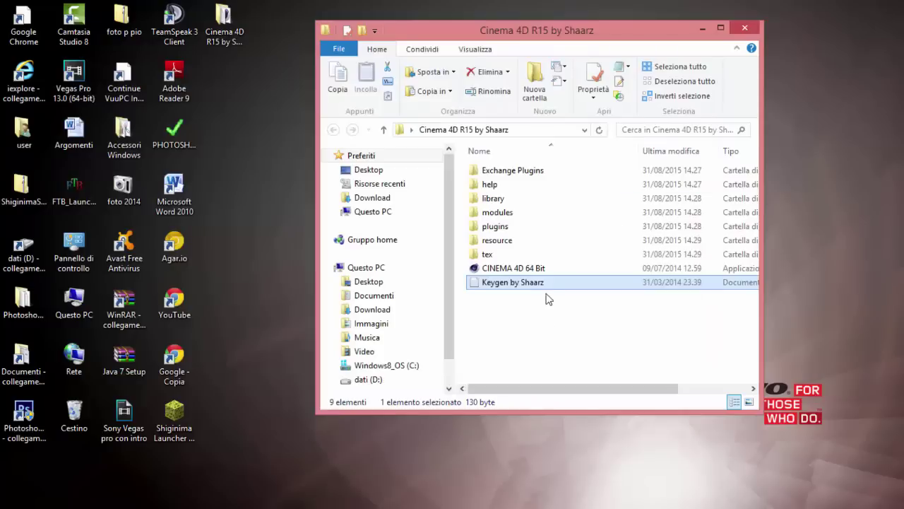
Reopen Keygen by Shaarz, copy its four serial-key lines, and close Notepad.
left_click(537, 308)
double_click(567, 286)
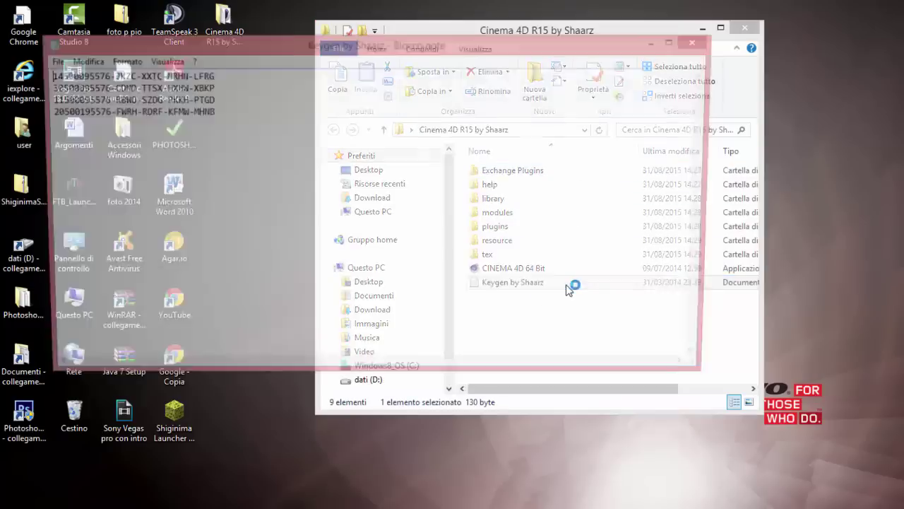
mouse_move(253, 117)
left_mouse_down()
mouse_move(229, 94)
mouse_move(23, 71)
left_mouse_up()
right_click(106, 94)
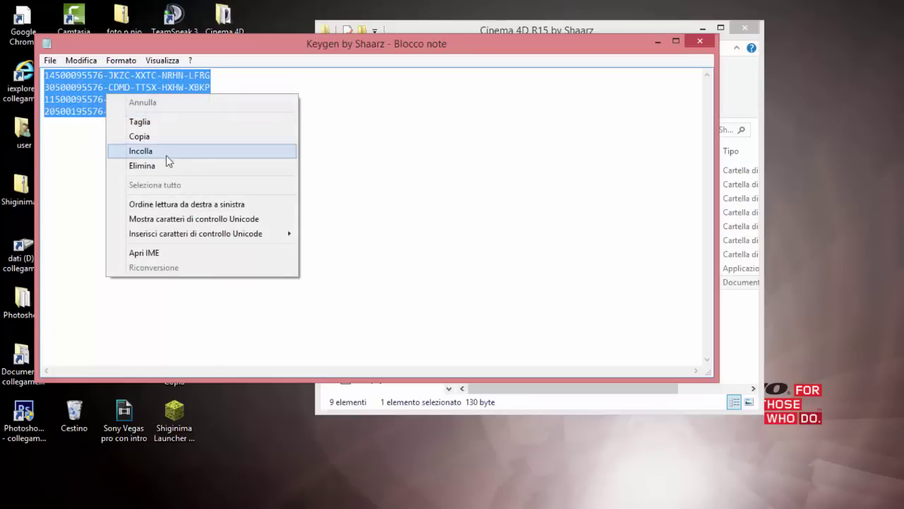
left_click(168, 138)
left_click(353, 122)
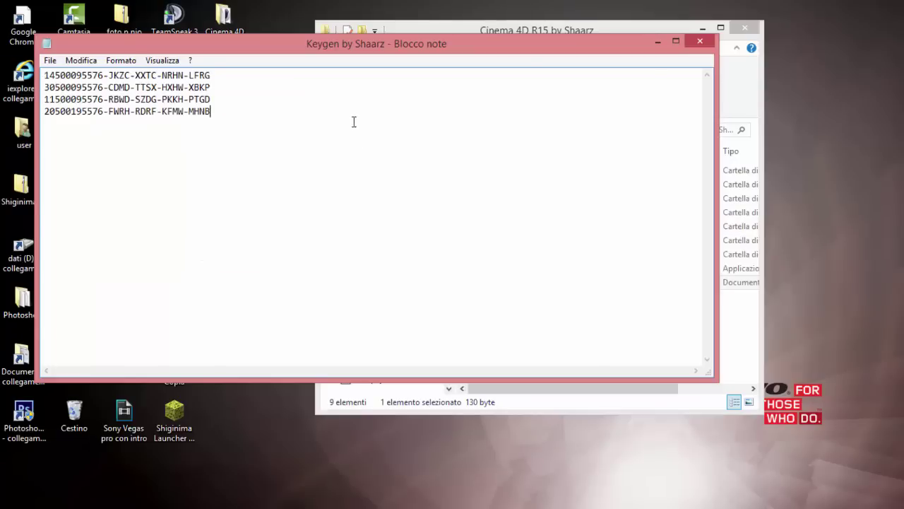
left_click(691, 40)
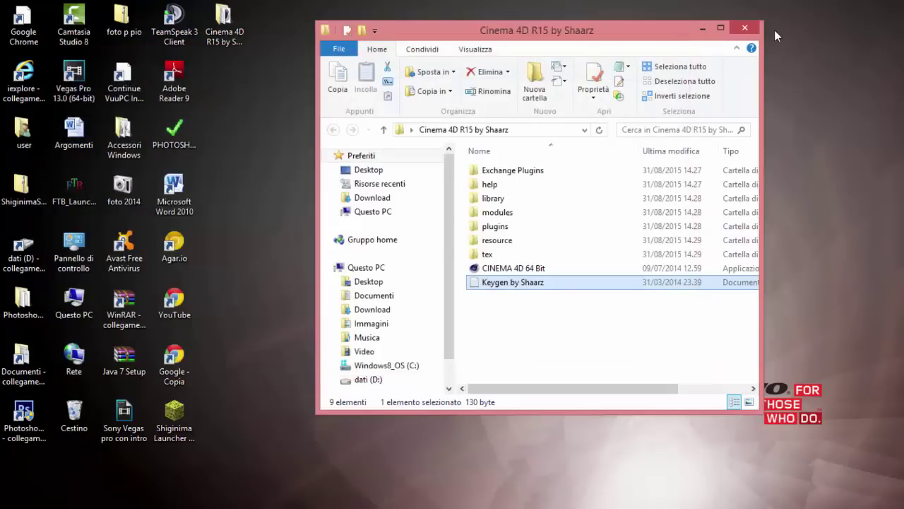
Close the Shaarz folder window and restore Cinema 4D from the taskbar.
left_click(744, 29)
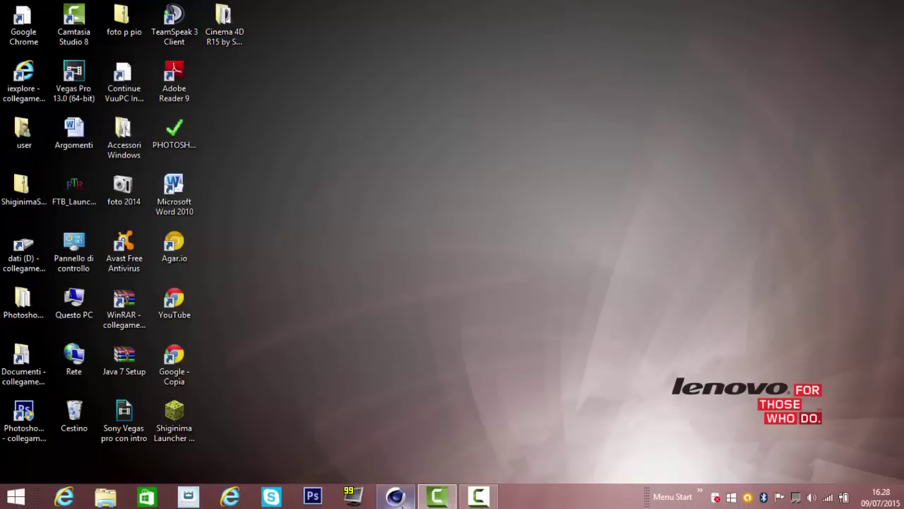
left_click(396, 497)
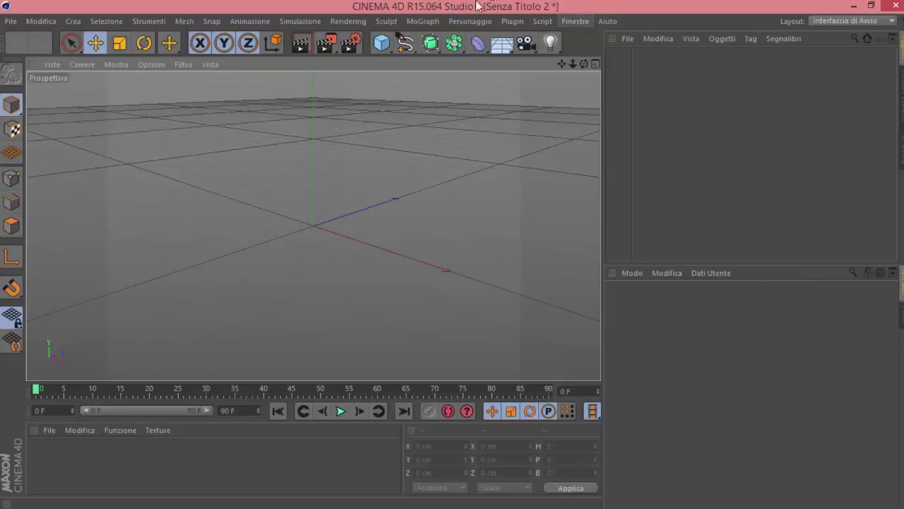
Add a MoTesto object, shift it left, give it 100 cm depth and the text 'TUTORIAL'.
left_click(433, 25)
left_click(435, 175)
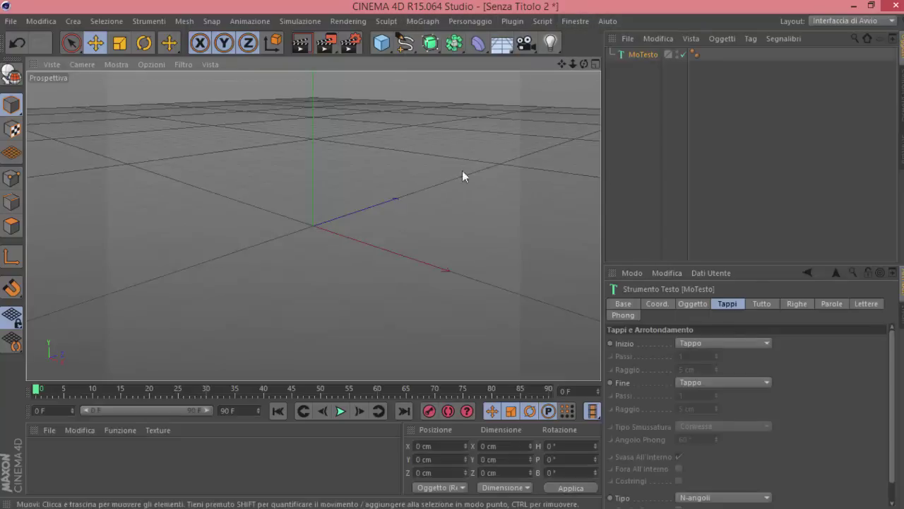
left_click(686, 301)
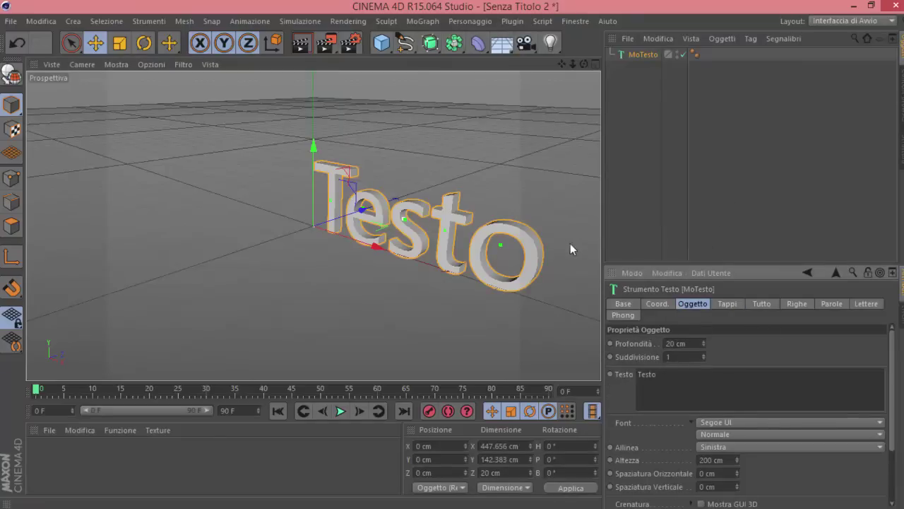
mouse_move(462, 247)
left_mouse_down()
mouse_move(412, 228)
mouse_move(418, 238)
left_mouse_up()
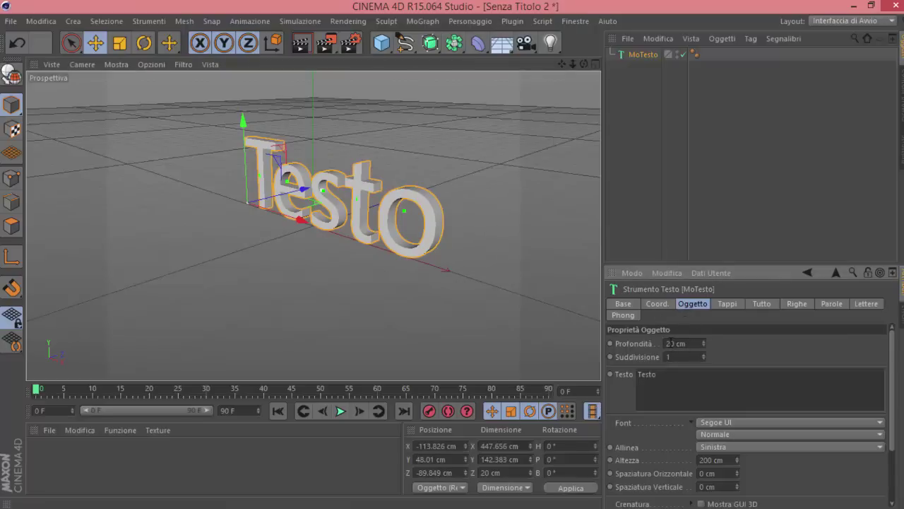
left_click_drag(703, 342, 703, 342)
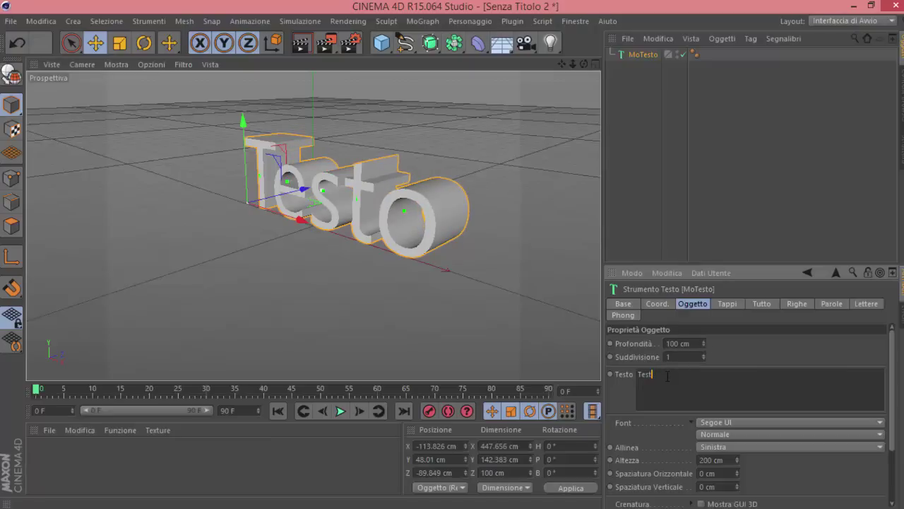
key("BackSpace")
key("BackSpace")
key("BackSpace")
type("TUT")
type("ORIAL")
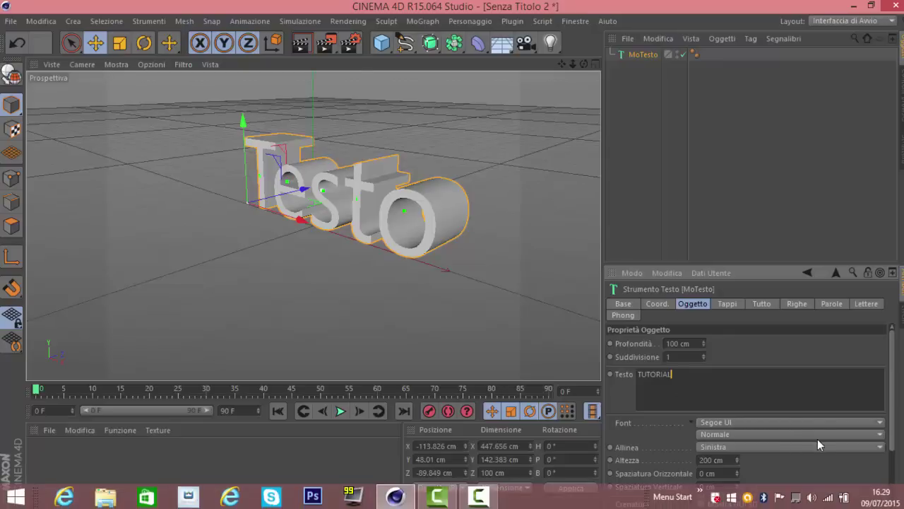
Centre-align the TUTORIAL text and switch its font to Snap ITC.
left_click(785, 448)
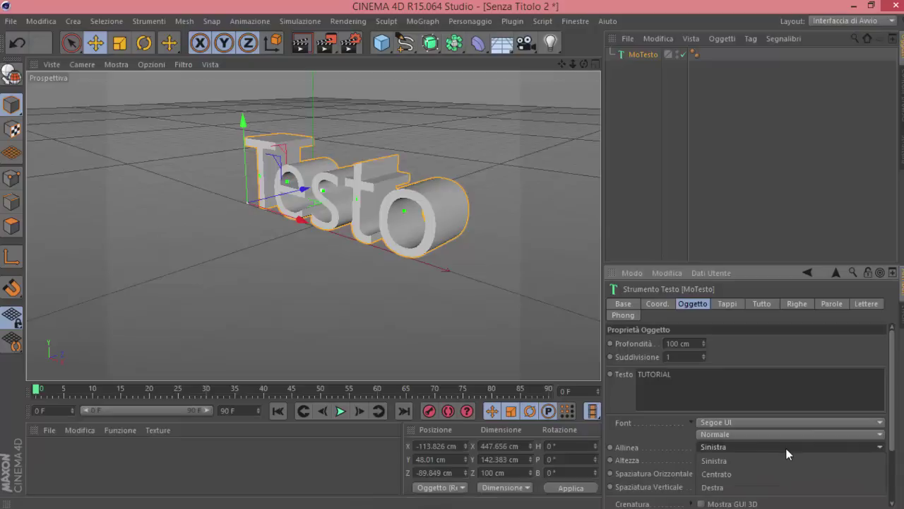
left_click(764, 474)
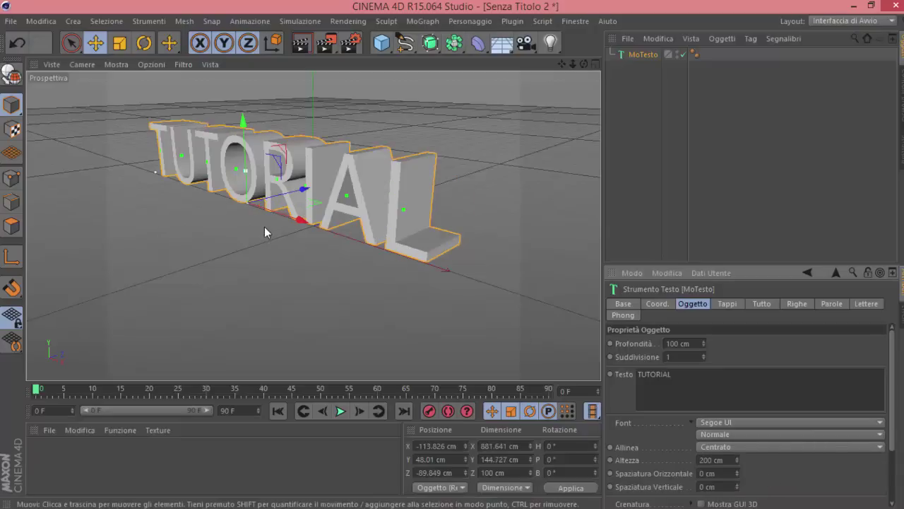
left_click(748, 433)
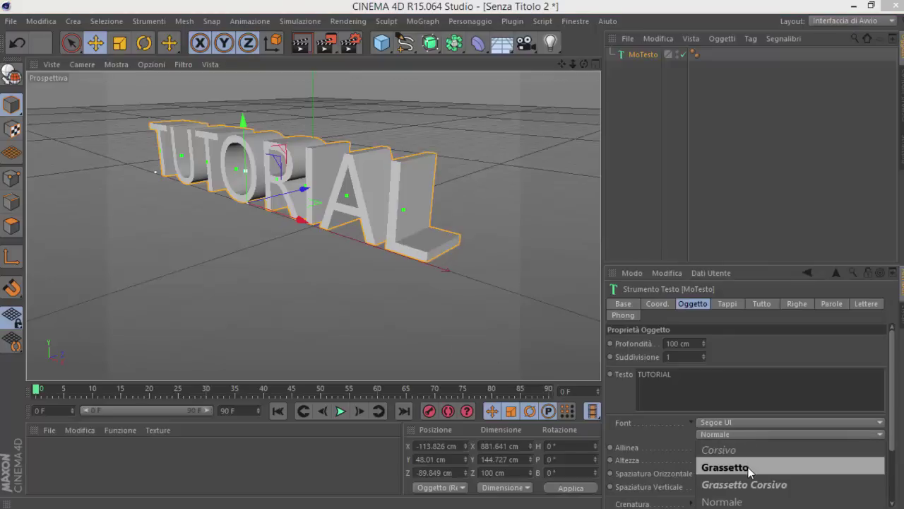
left_click(731, 421)
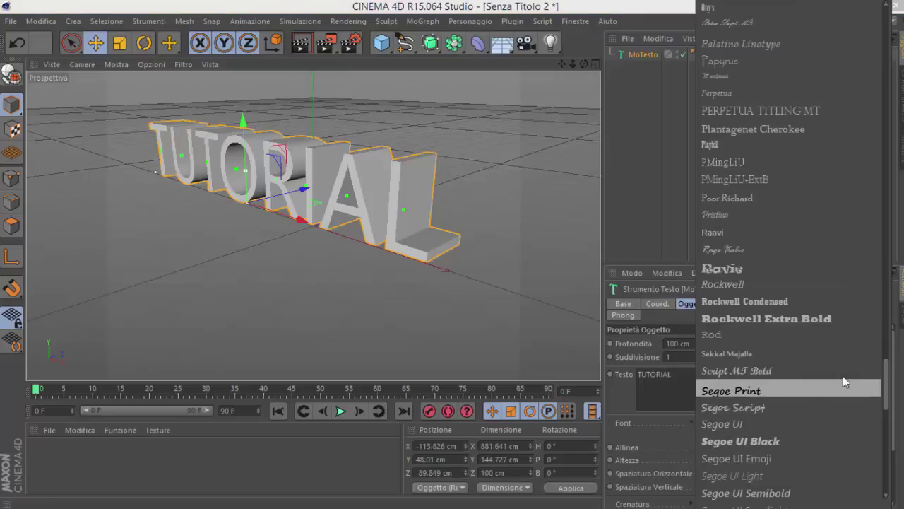
mouse_move(888, 395)
left_mouse_down()
mouse_move(890, 26)
mouse_move(898, 487)
left_mouse_up()
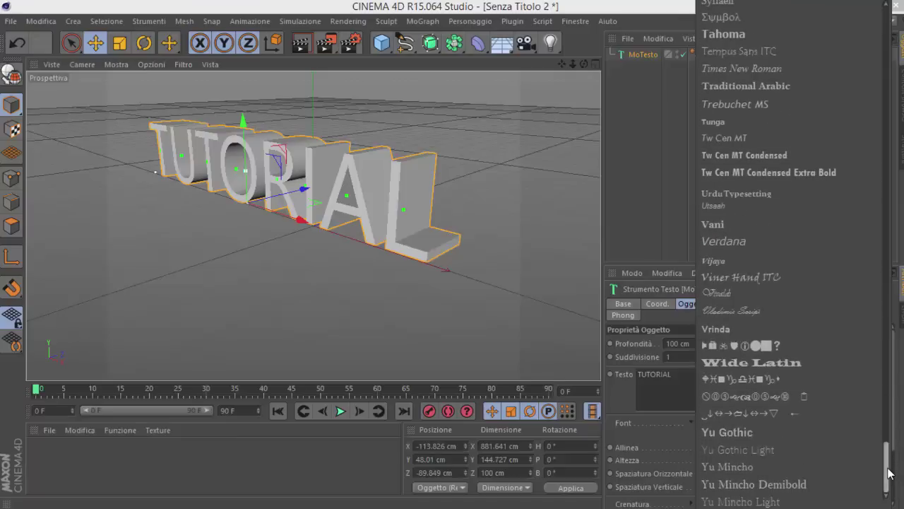
left_click_drag(895, 473, 888, 424)
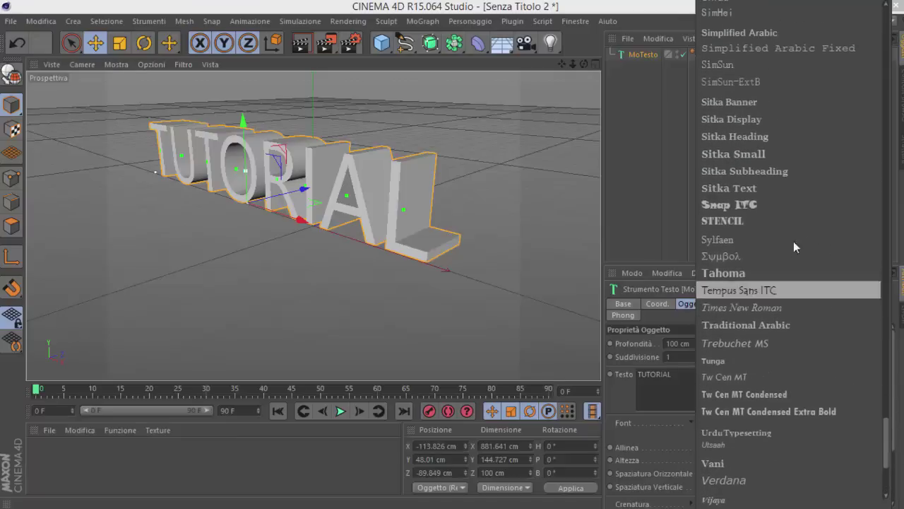
left_click(789, 210)
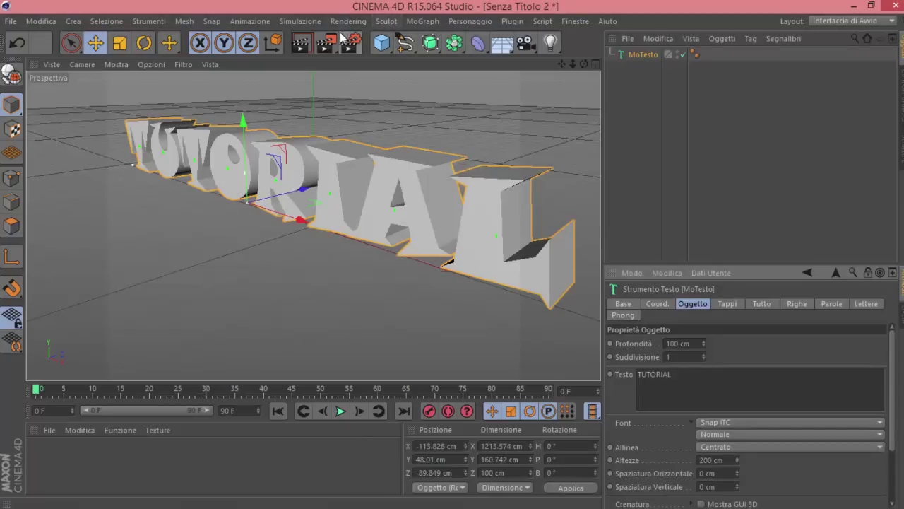
Create a new material and set its colour to bright green (76/231/19) with reduced brightness.
double_click(58, 449)
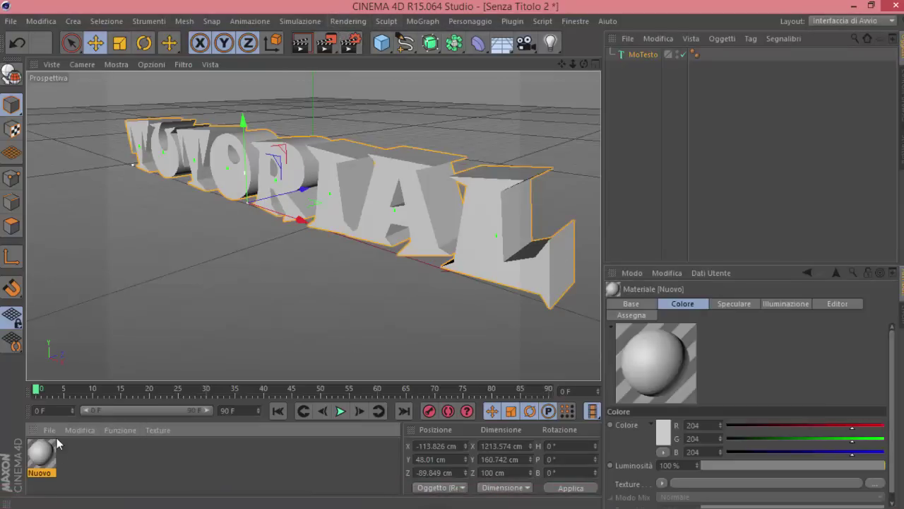
double_click(40, 451)
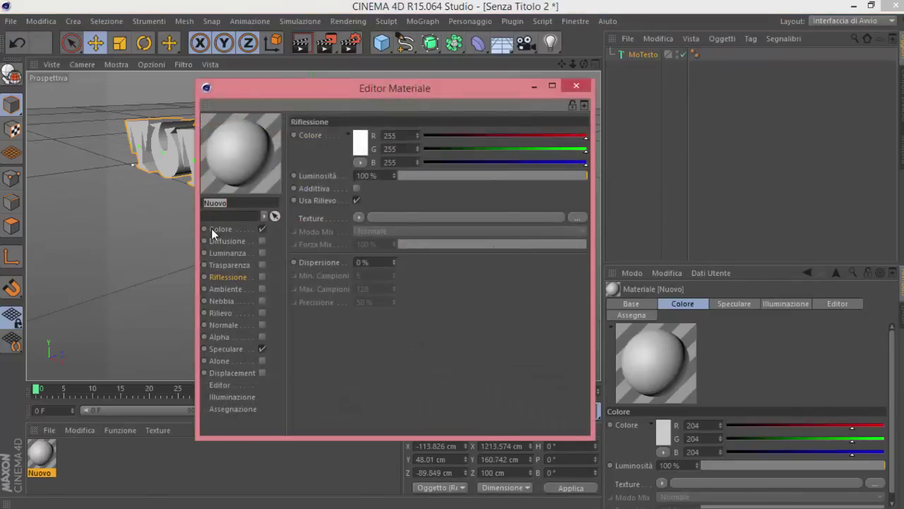
left_click(214, 228)
left_click(344, 143)
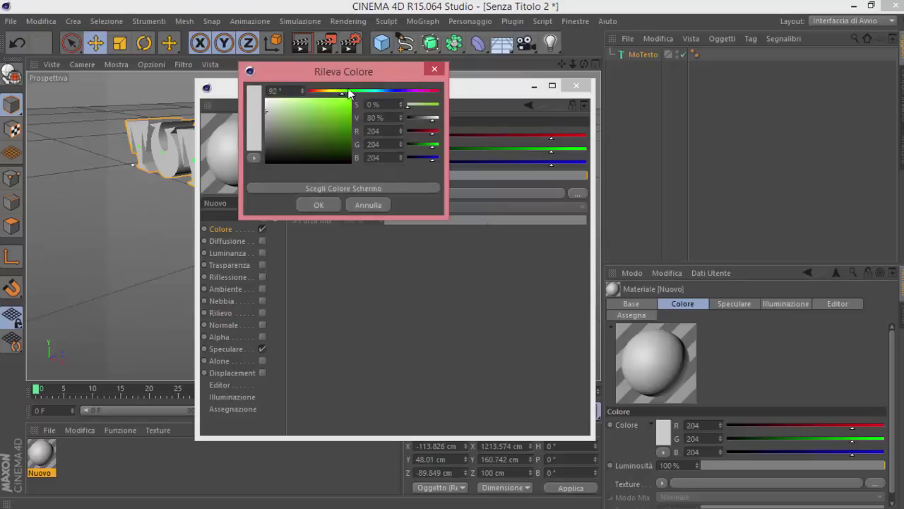
left_click_drag(308, 91, 346, 92)
left_click(345, 104)
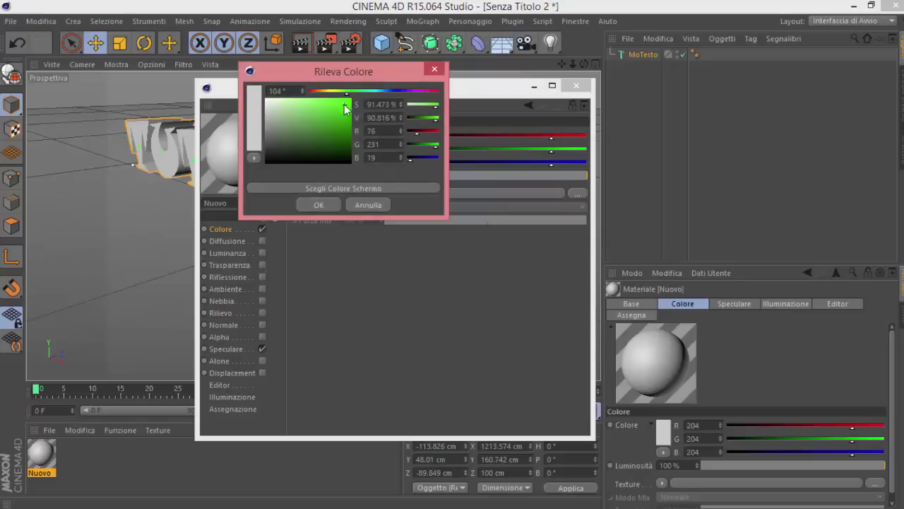
left_click(327, 207)
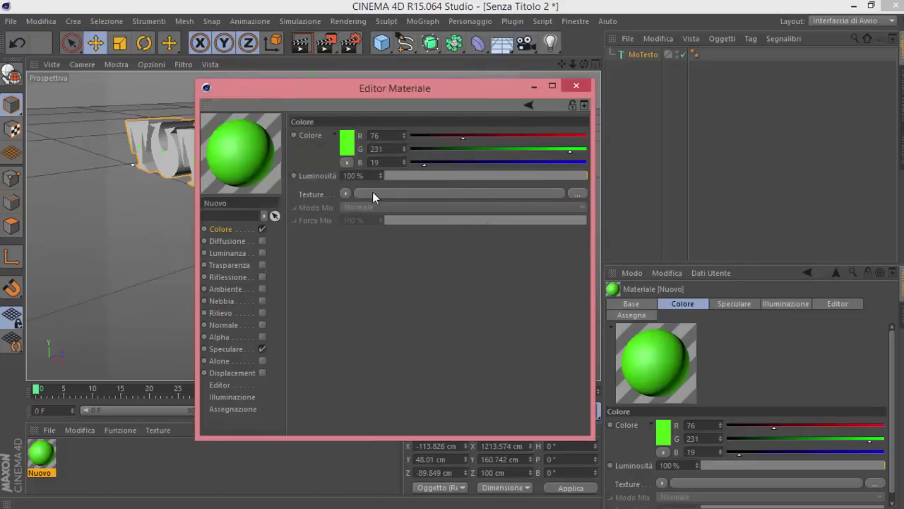
left_click_drag(586, 178, 582, 176)
left_click_drag(533, 203, 508, 218)
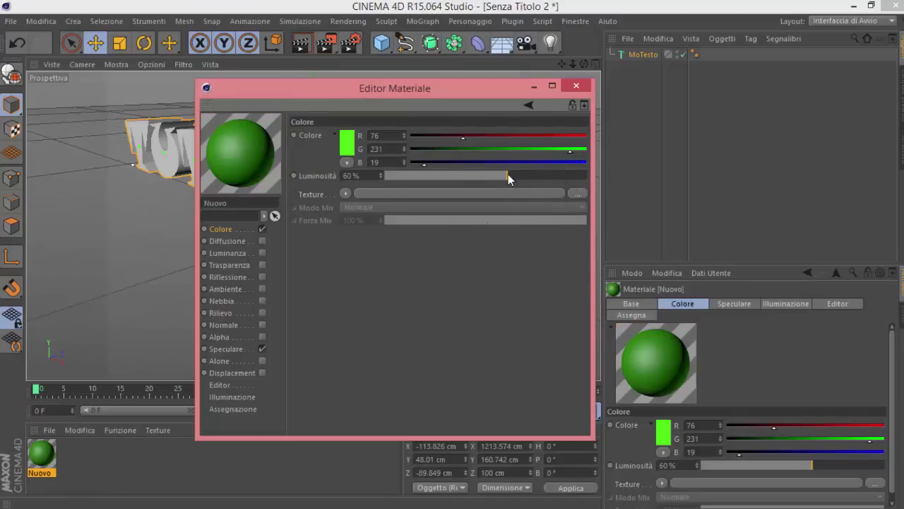
left_click_drag(507, 176, 601, 181)
Give the material a dark grey reflection at about 59% and apply it to the TUTORIAL text.
left_click(227, 279)
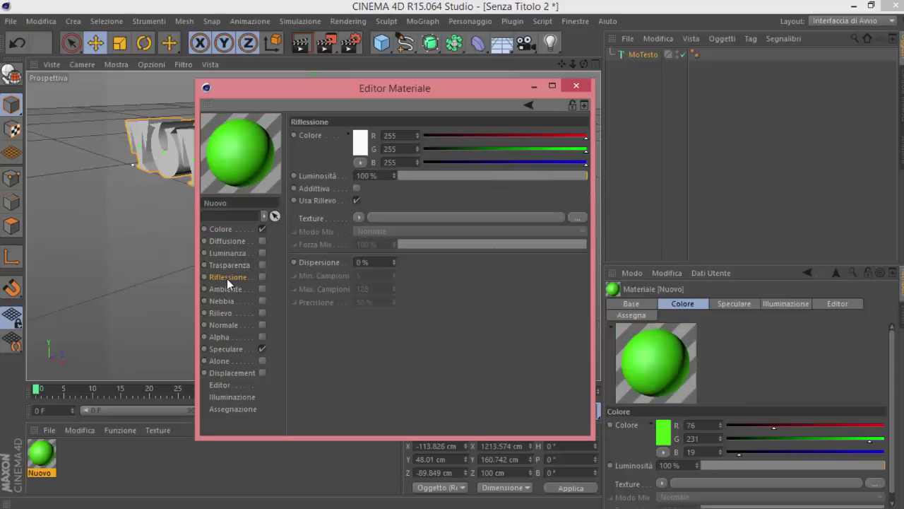
mouse_move(586, 175)
left_mouse_down()
mouse_move(472, 195)
mouse_move(502, 195)
left_mouse_up()
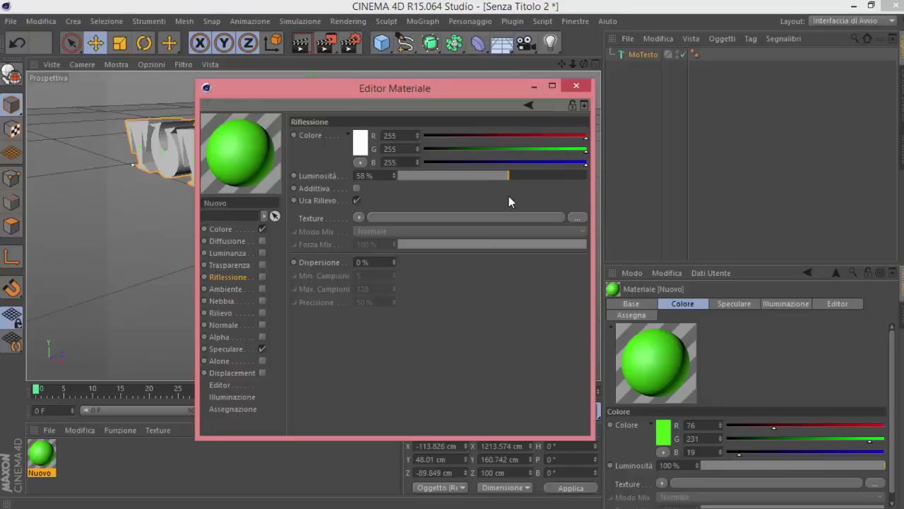
left_click(360, 140)
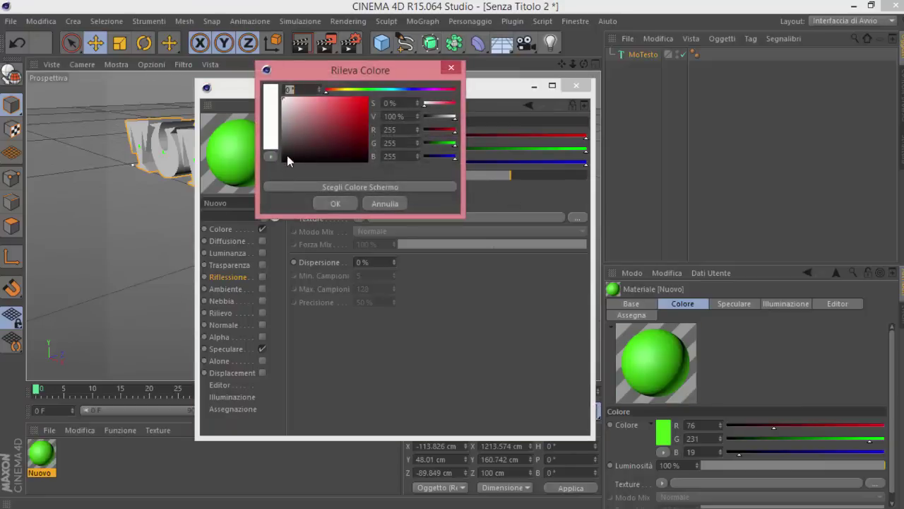
left_click(285, 144)
left_click_drag(284, 145, 285, 142)
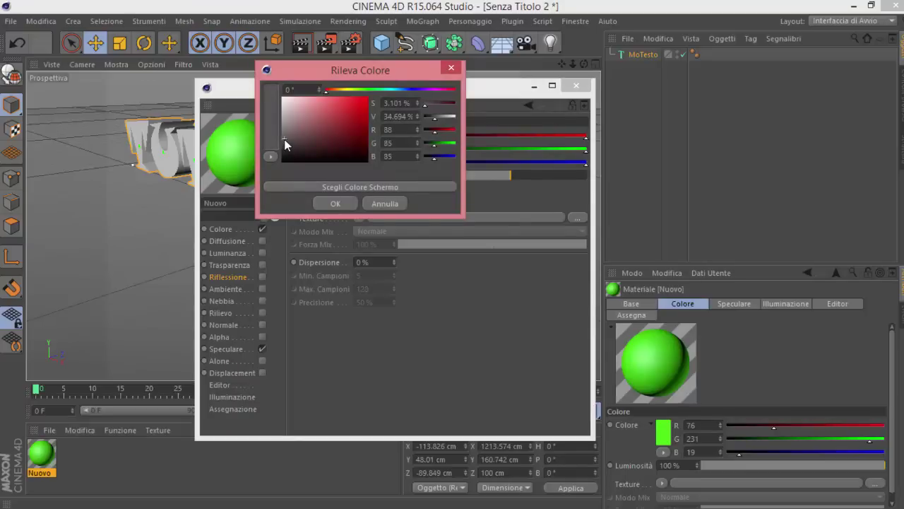
left_click(339, 205)
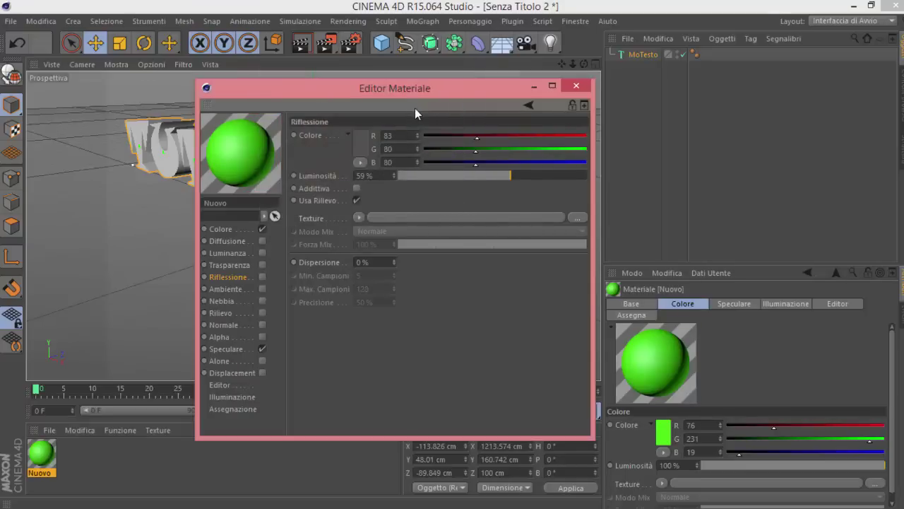
left_click(576, 86)
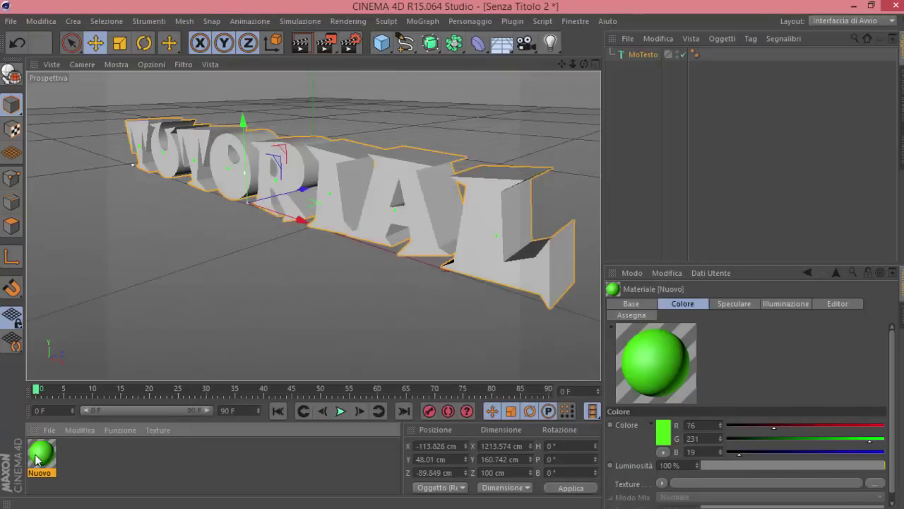
left_click_drag(36, 456, 328, 211)
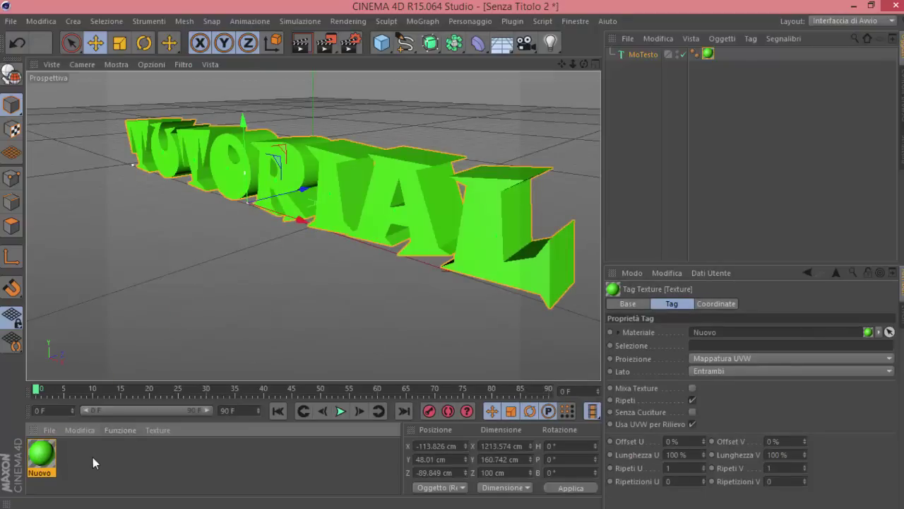
Create a second material, Nuovo.1, with a near-black colour of RGB 7/7/7.
left_click(50, 429)
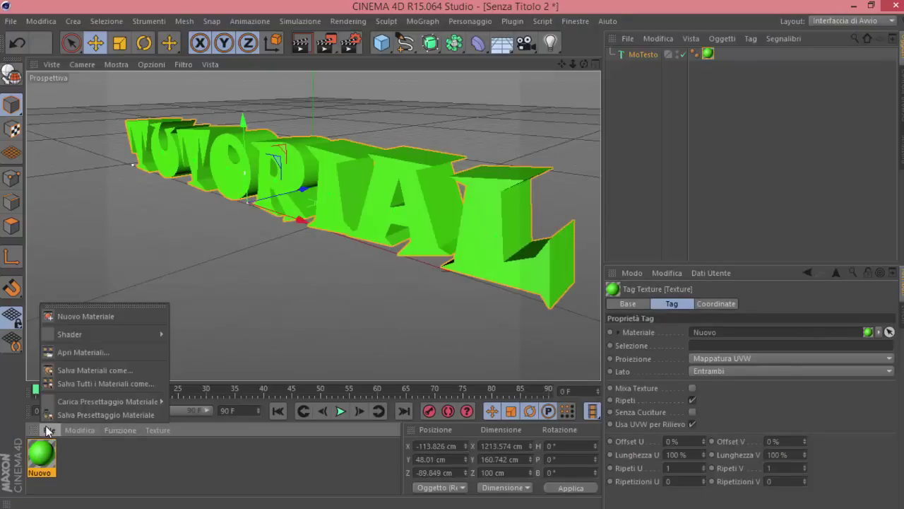
left_click(113, 318)
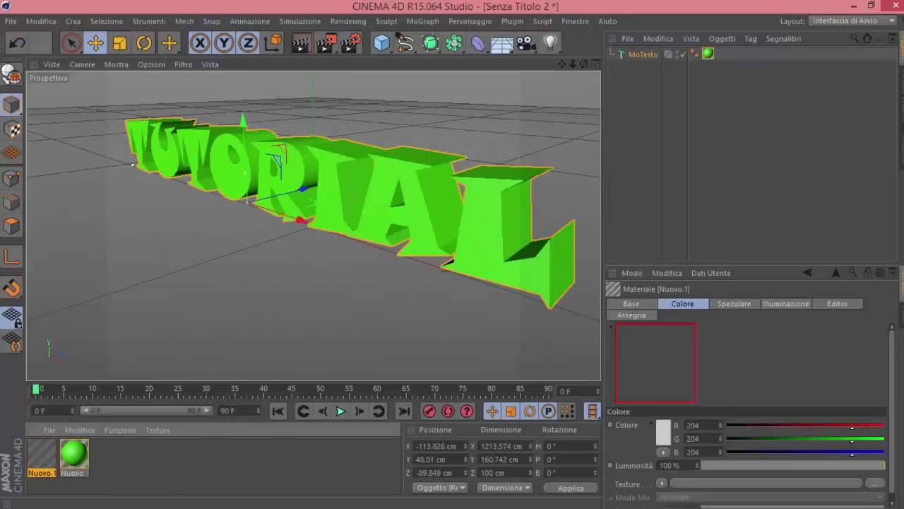
double_click(51, 460)
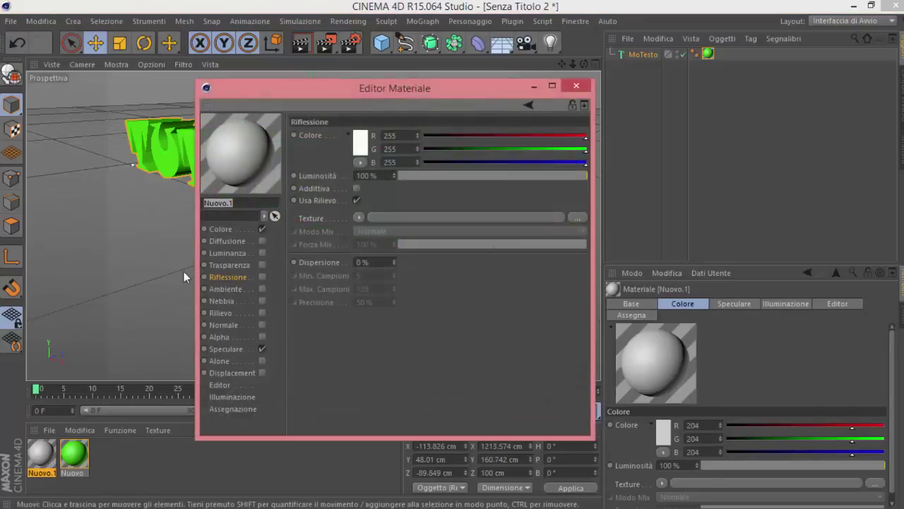
left_click(219, 229)
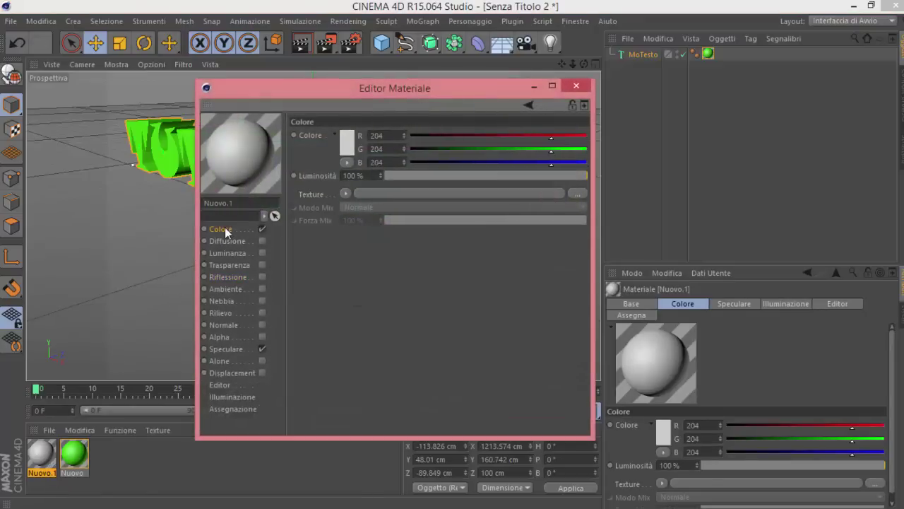
left_click(344, 142)
left_click(275, 158)
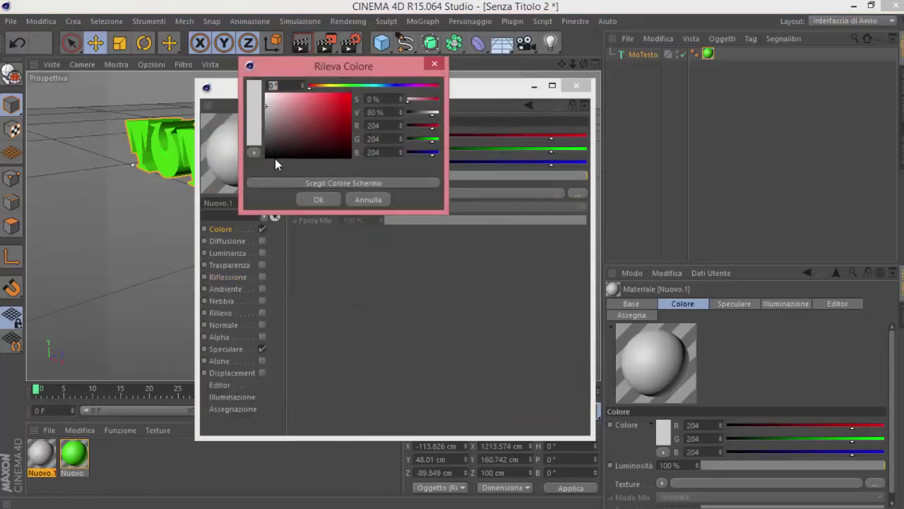
left_click(318, 199)
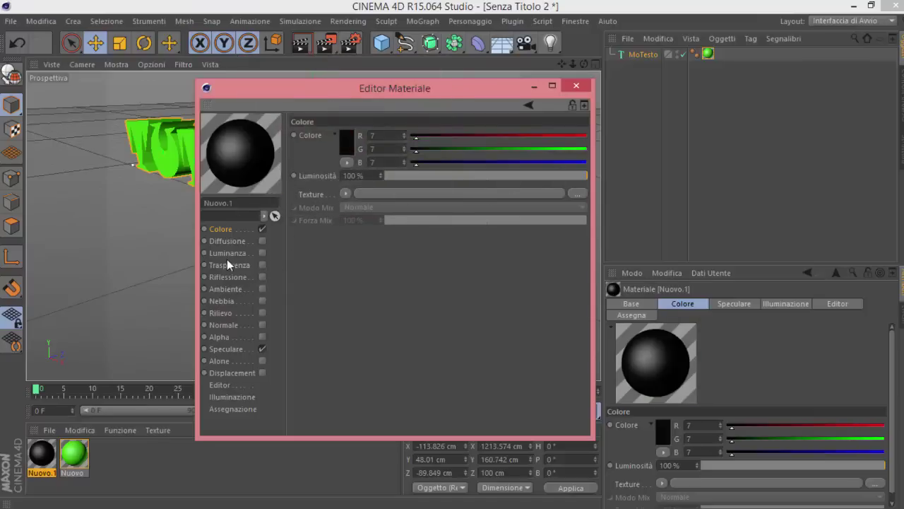
Set Nuovo.1's reflection colour to 62/58/58 at about 53% brightness.
left_click(240, 278)
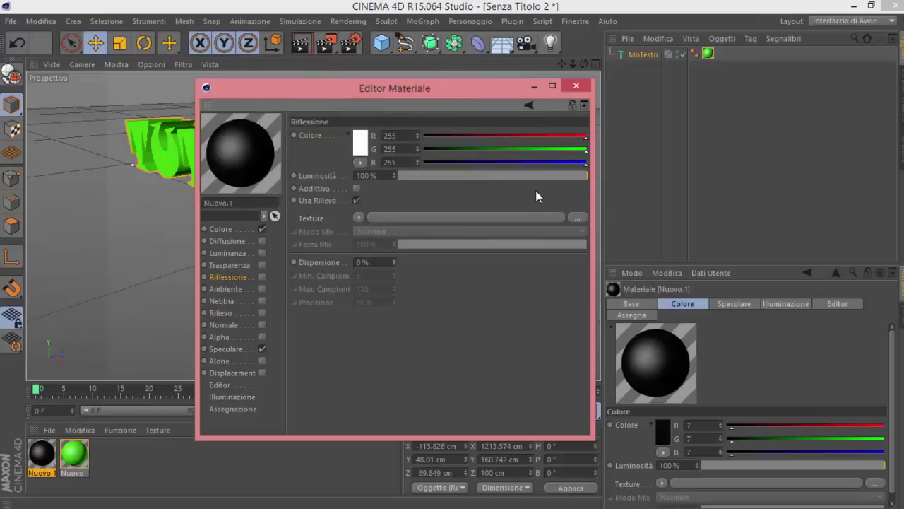
left_click(357, 147)
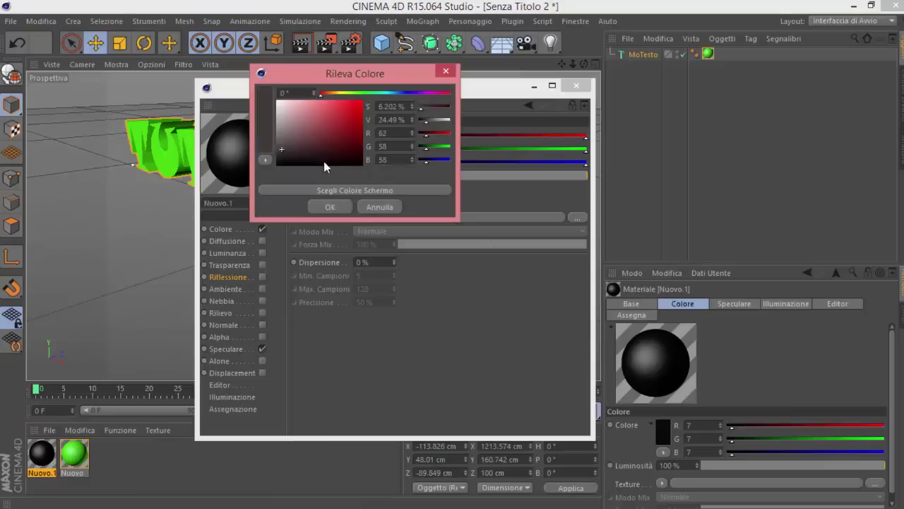
left_click(327, 207)
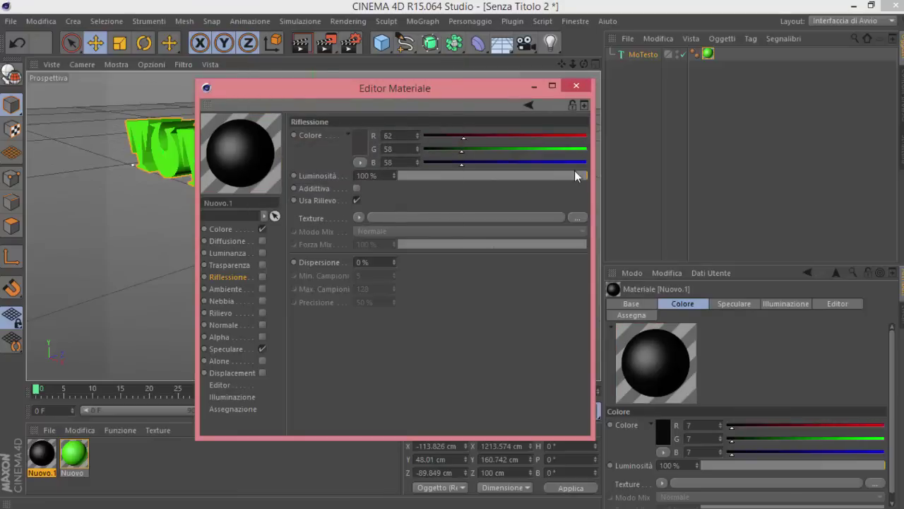
left_click_drag(585, 179, 541, 195)
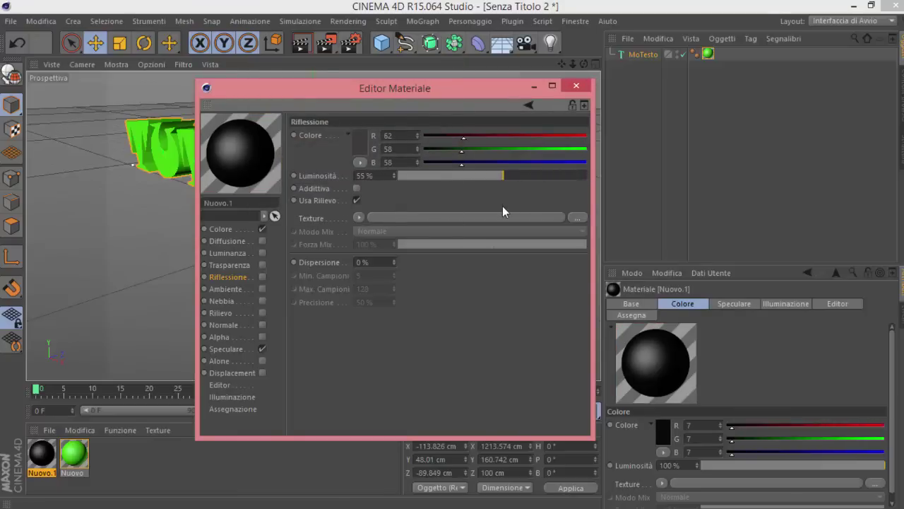
left_click_drag(500, 176, 590, 175)
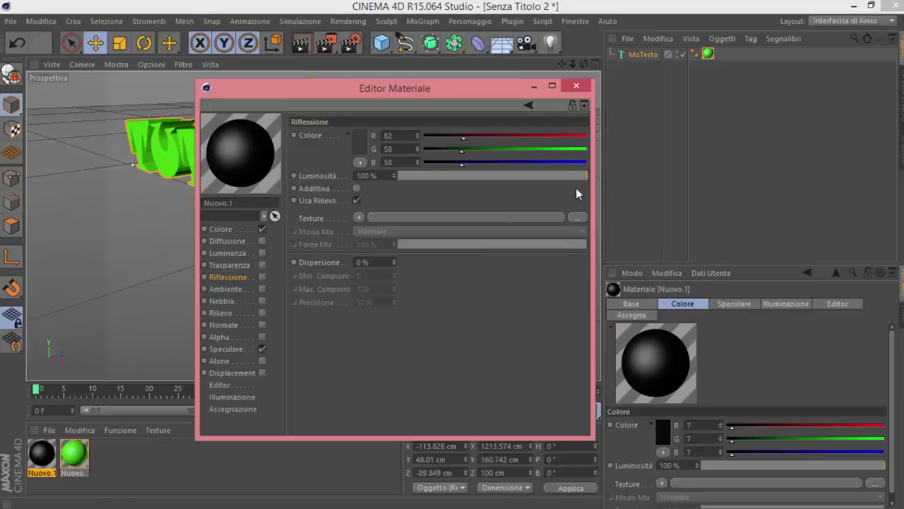
mouse_move(586, 178)
left_mouse_down()
mouse_move(498, 216)
mouse_move(499, 225)
left_mouse_up()
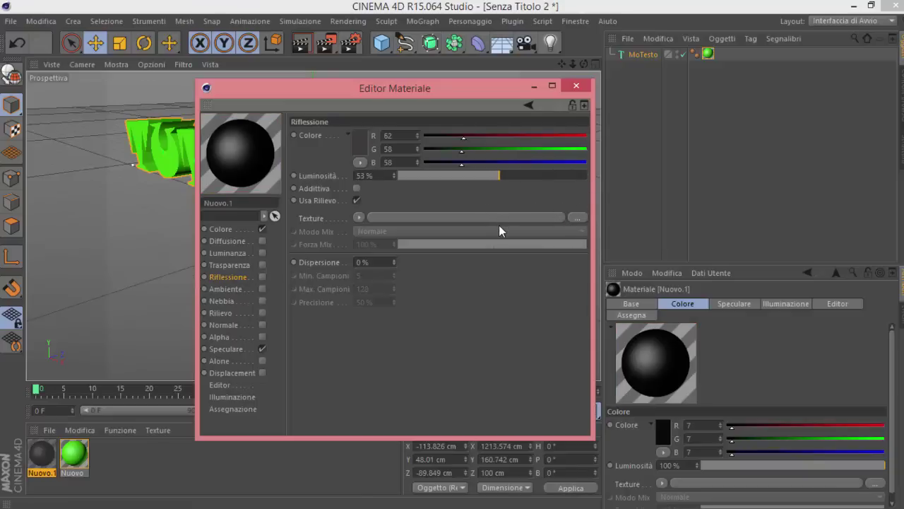
Apply the near-black Nuovo.1 material to the TUTORIAL text.
left_click(575, 87)
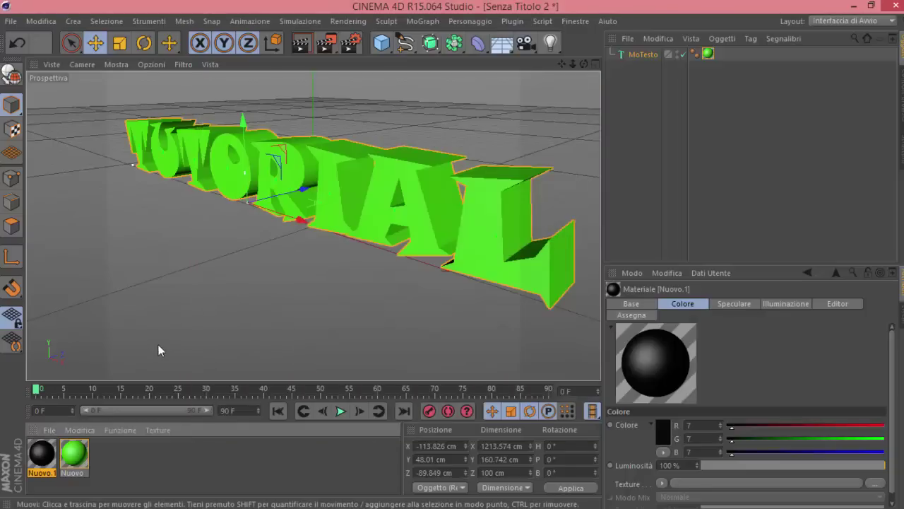
left_click_drag(47, 452, 331, 229)
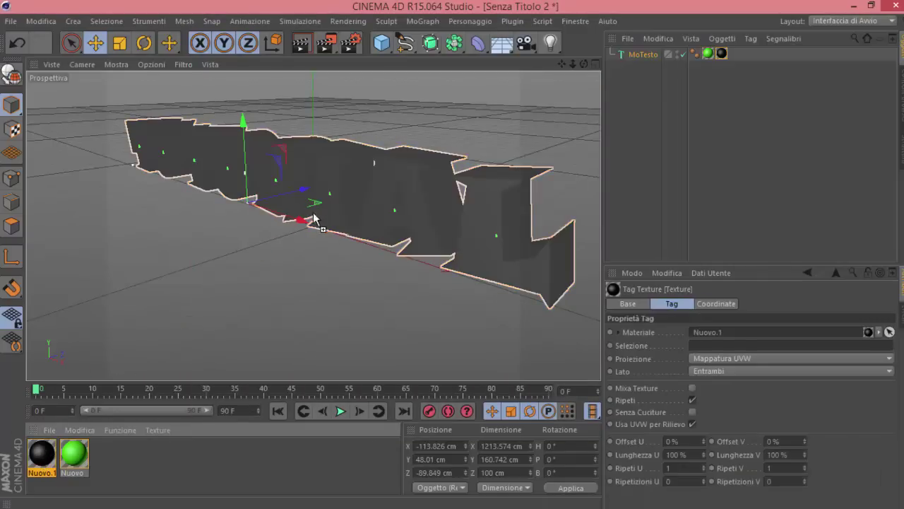
left_click_drag(44, 461, 260, 253)
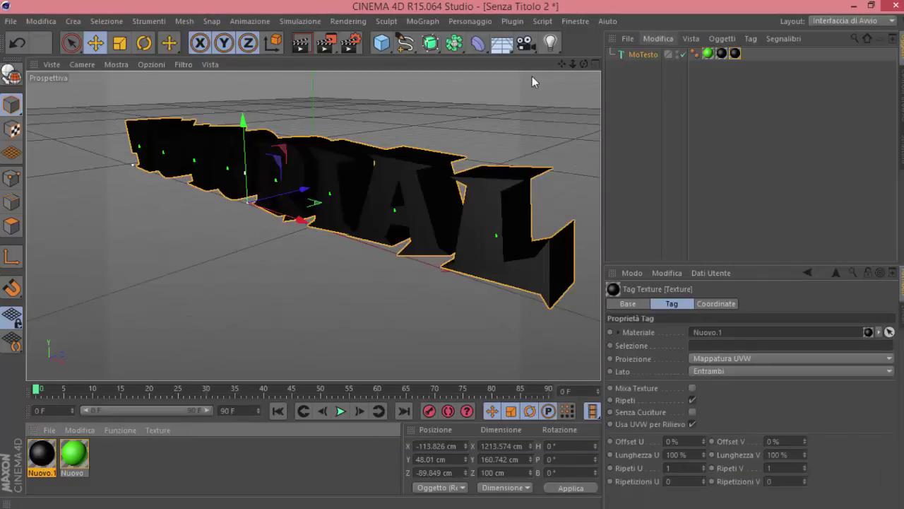
Frame the whole text from the front and check it in a quick Render View preview.
left_click_drag(584, 63, 312, 225)
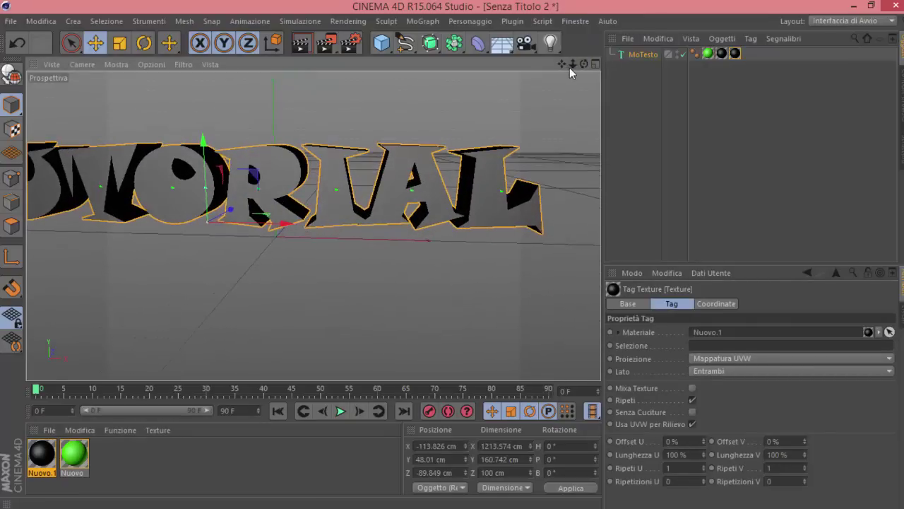
left_click_drag(571, 65, 313, 226)
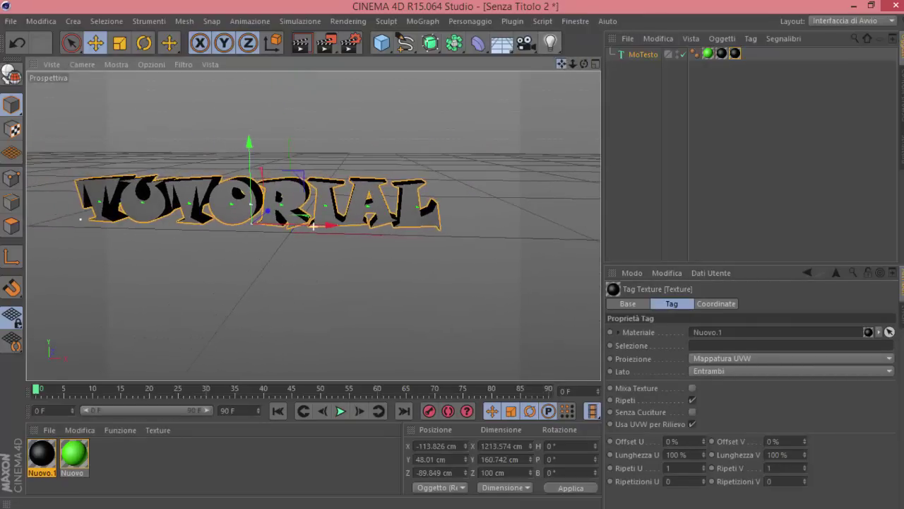
middle_click_drag(312, 225, 339, 227, "alt")
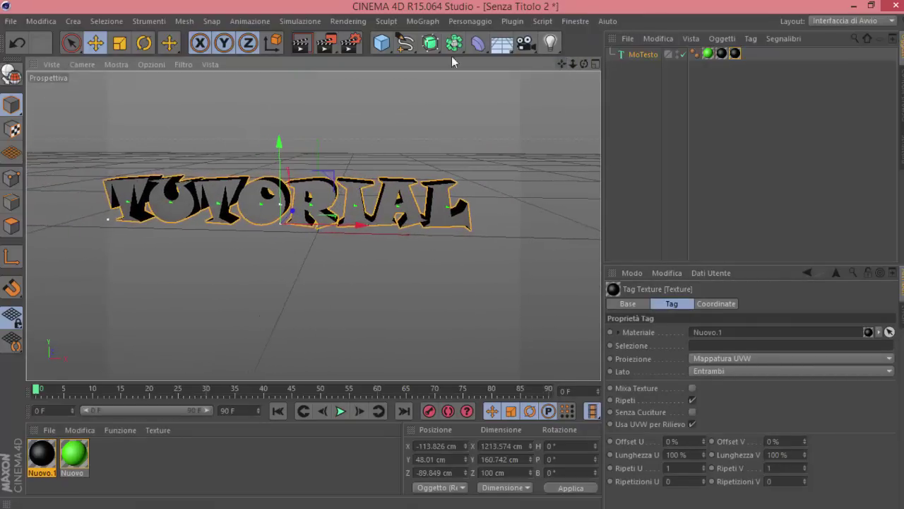
left_click(310, 44)
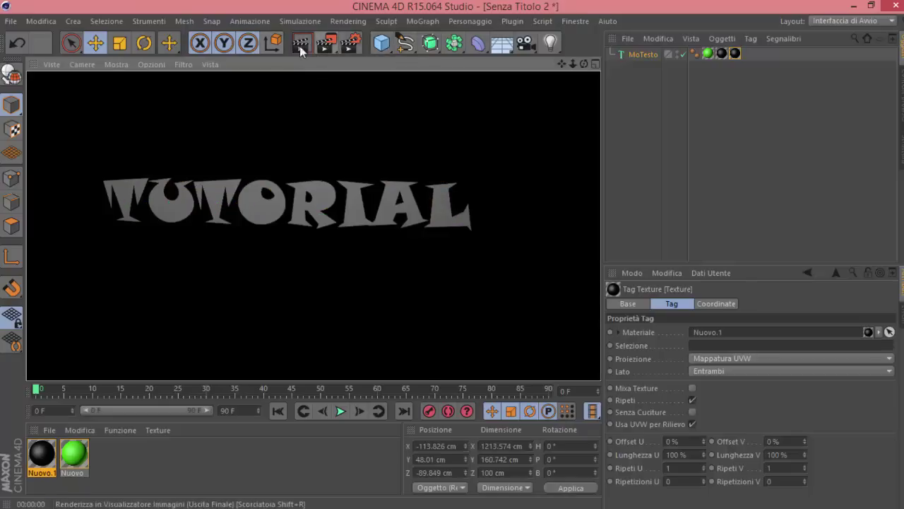
left_click(179, 476)
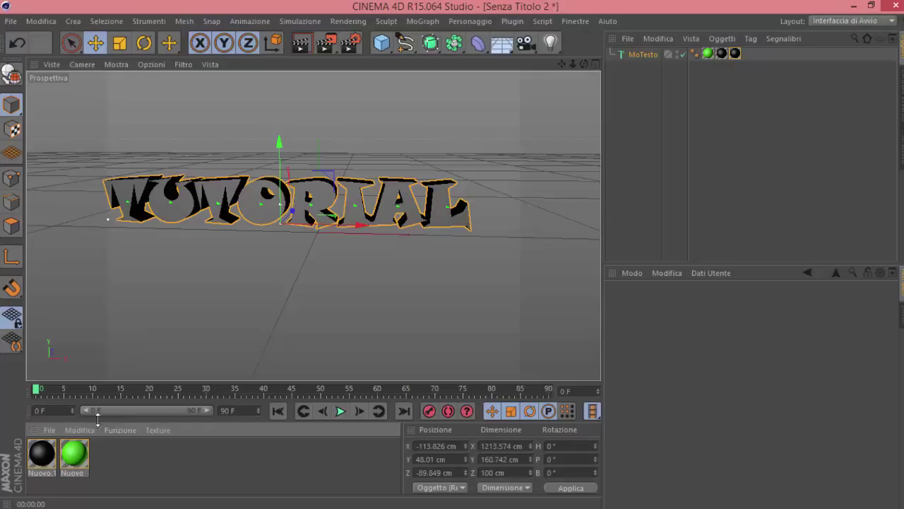
Change the timeline's end frame from 90 to 200.
left_click(222, 409)
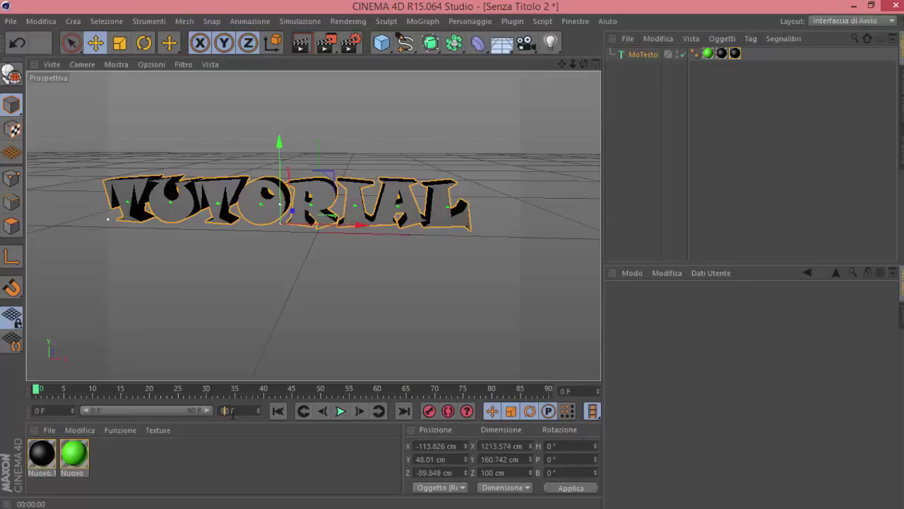
type("20")
mouse_move(207, 407)
left_mouse_down()
mouse_move(150, 413)
mouse_move(264, 405)
left_mouse_up()
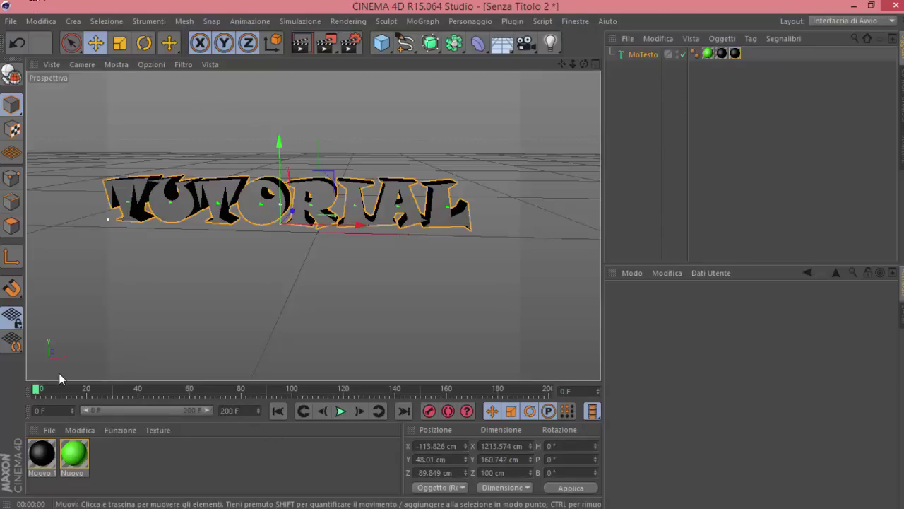
Apply the green Nuovo material to the TUTORIAL text and preview it in Render View.
left_click_drag(75, 454, 218, 211)
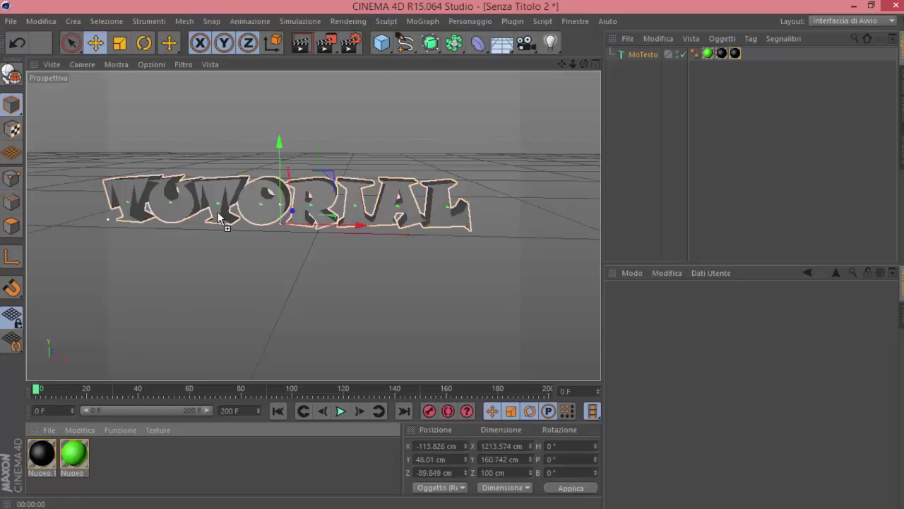
left_click(301, 47)
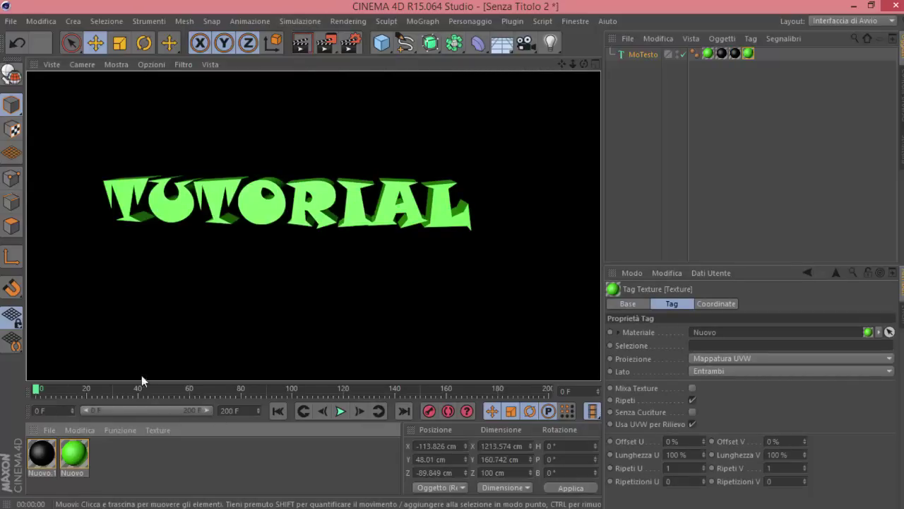
left_click(137, 476)
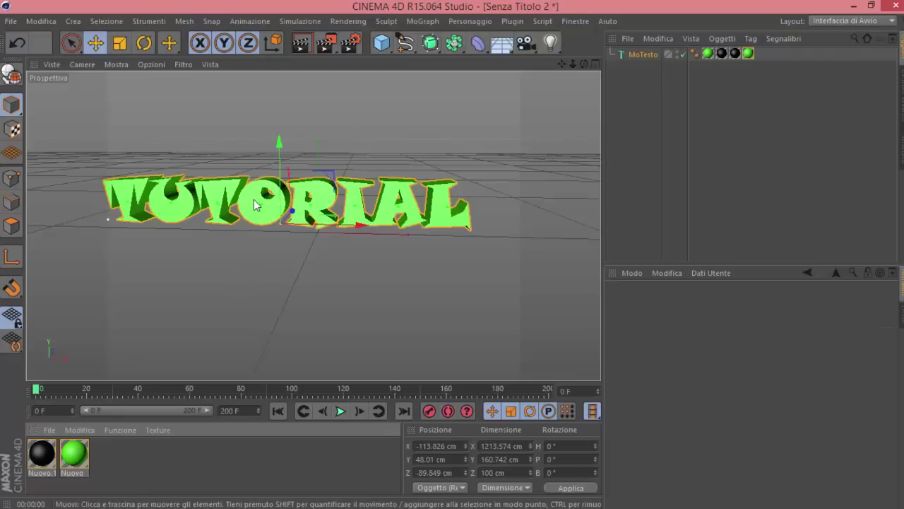
Shift the text slightly right, check the Nuovo texture tag, and render a preview again.
left_click_drag(255, 205, 267, 205)
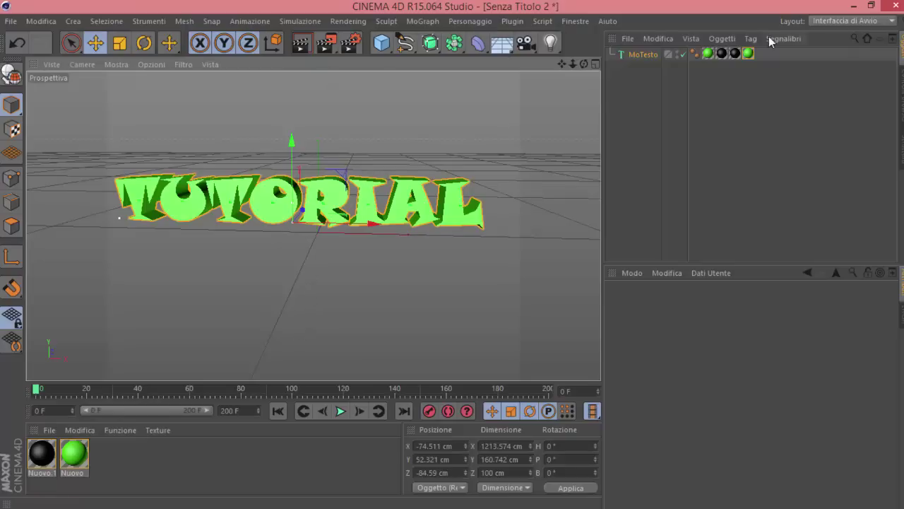
left_click(707, 54)
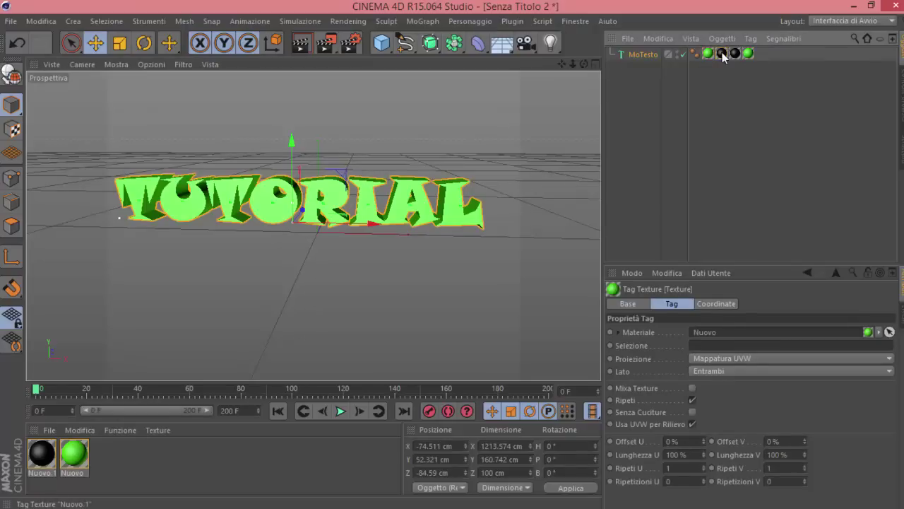
left_click(735, 54)
left_click(748, 54)
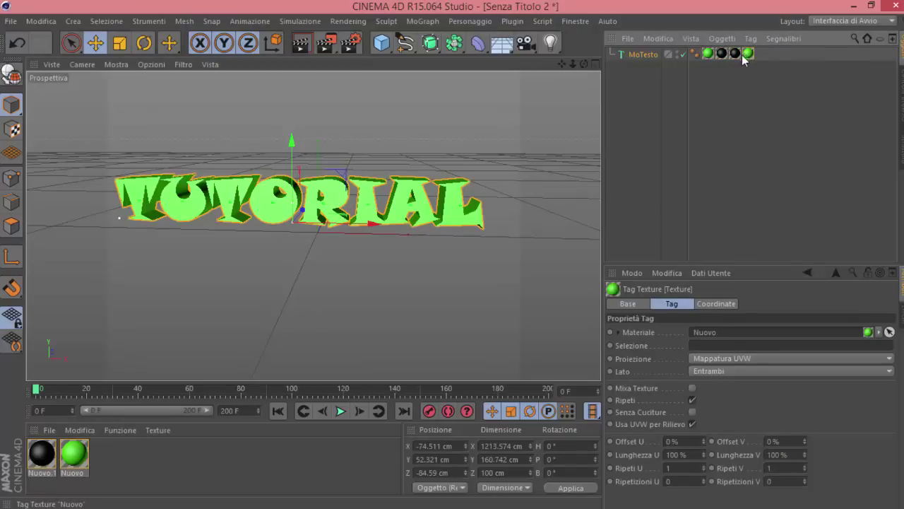
left_click(300, 48)
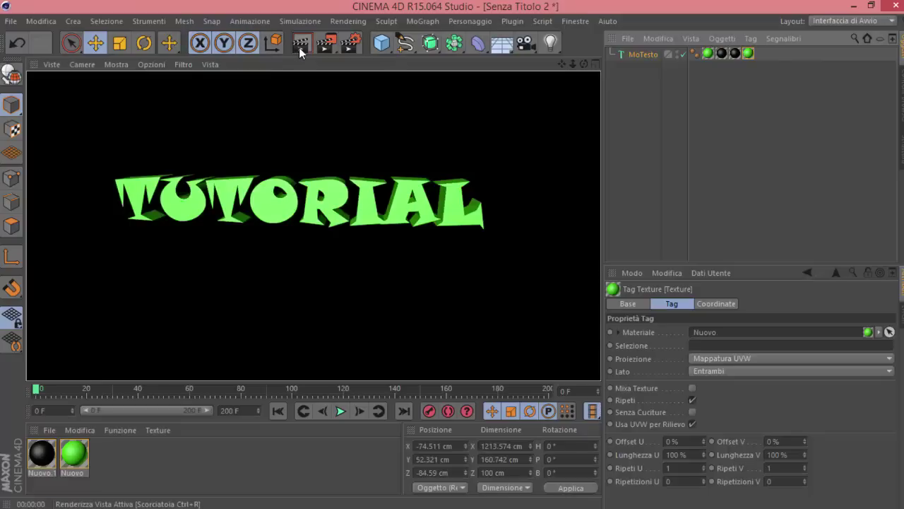
left_click(123, 469)
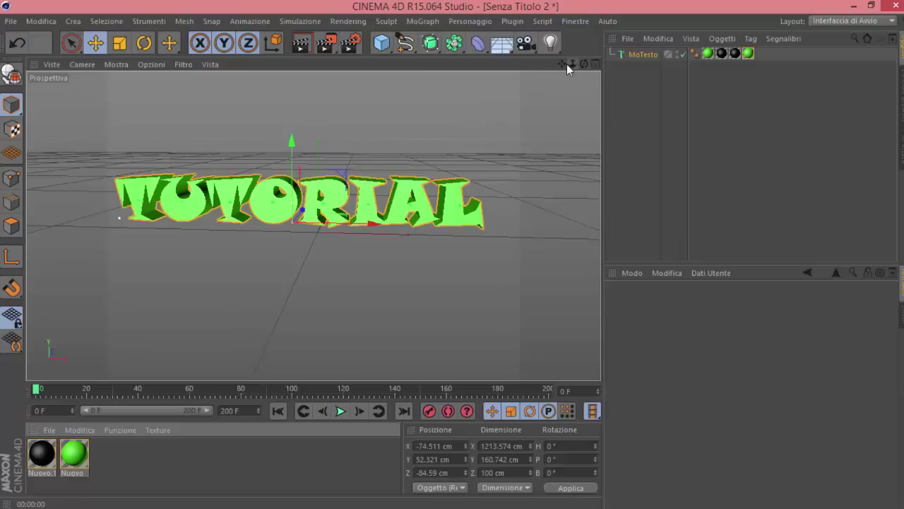
mouse_move(562, 63)
left_mouse_down()
mouse_move(576, 68)
mouse_move(536, 67)
mouse_move(585, 65)
left_mouse_up()
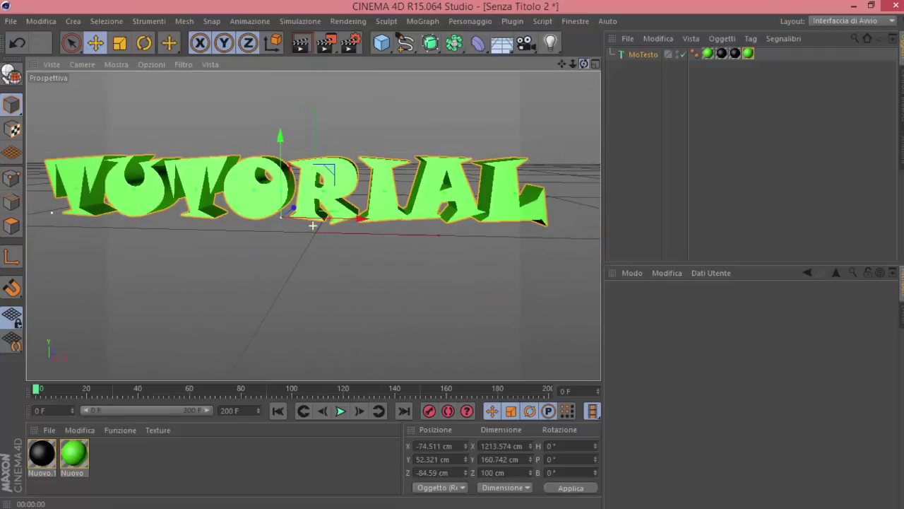
mouse_move(573, 64)
left_mouse_down()
mouse_move(565, 64)
mouse_move(574, 64)
left_mouse_up()
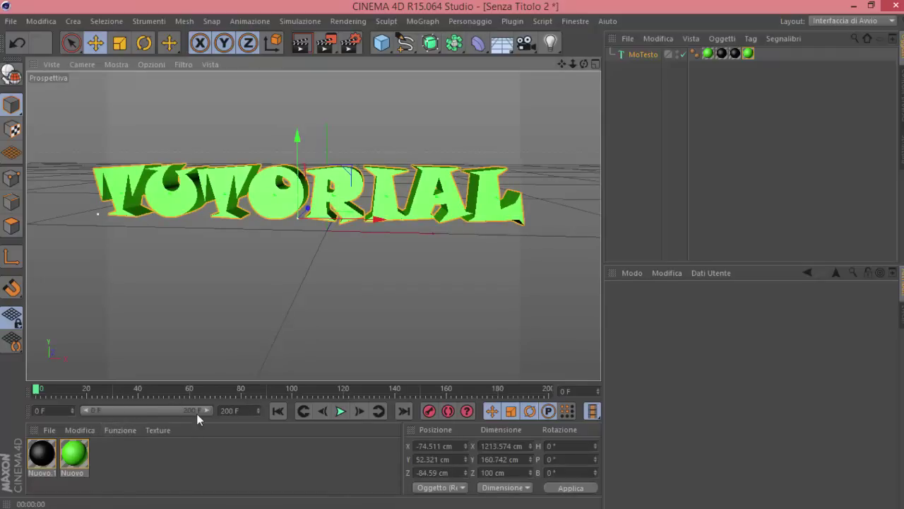
mouse_move(37, 388)
left_mouse_down()
mouse_move(51, 392)
mouse_move(12, 395)
left_mouse_up()
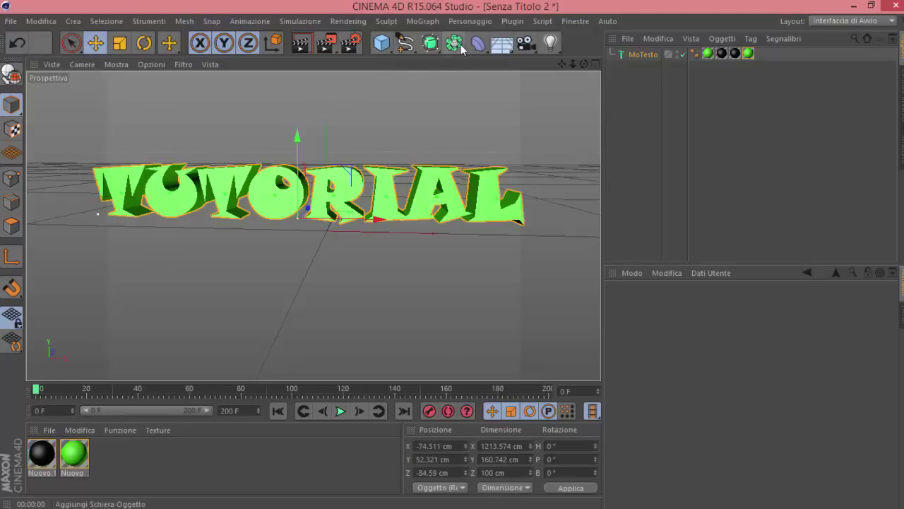
Add an Esplosione deformer from the Deformer palette and nest it under MoTesto.
left_click(479, 45)
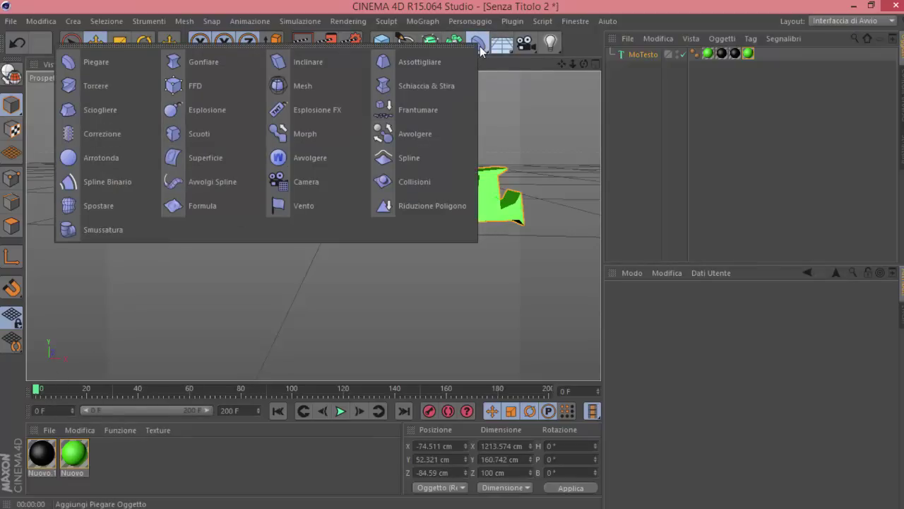
left_click(236, 116)
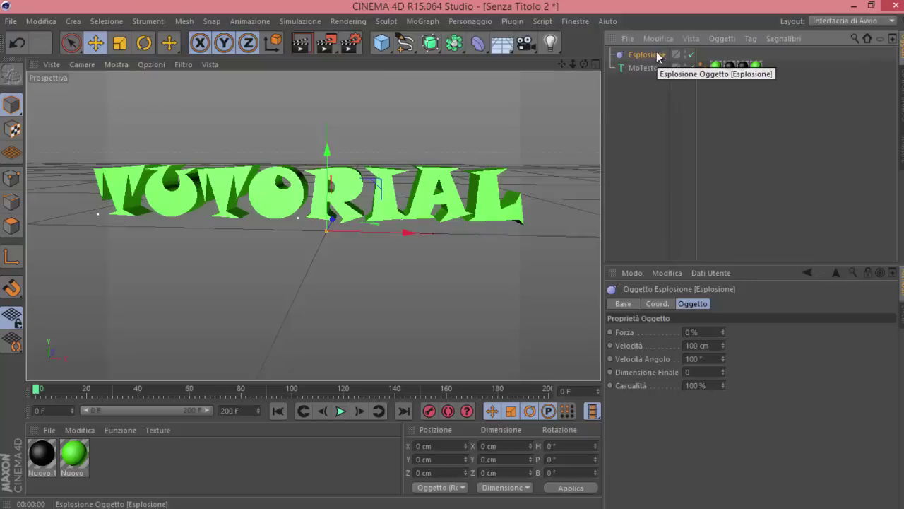
left_click_drag(650, 55, 657, 70)
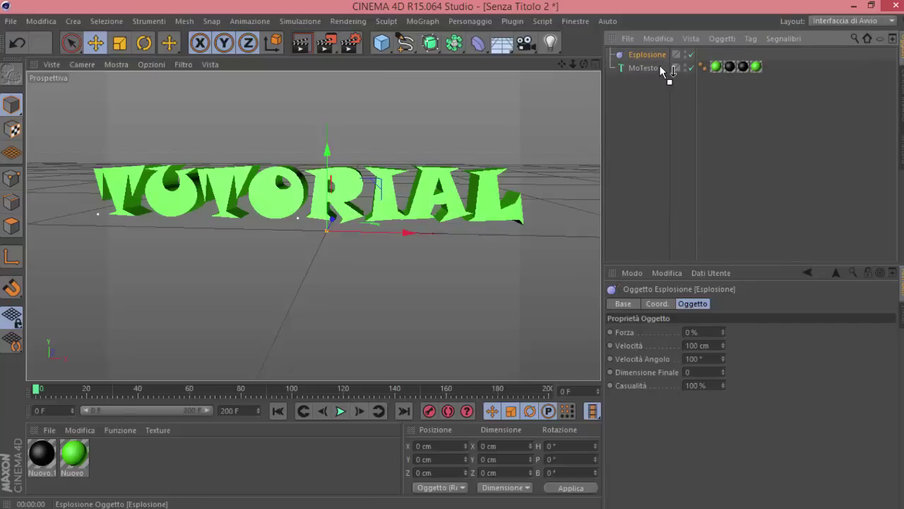
left_click_drag(659, 67, 643, 69)
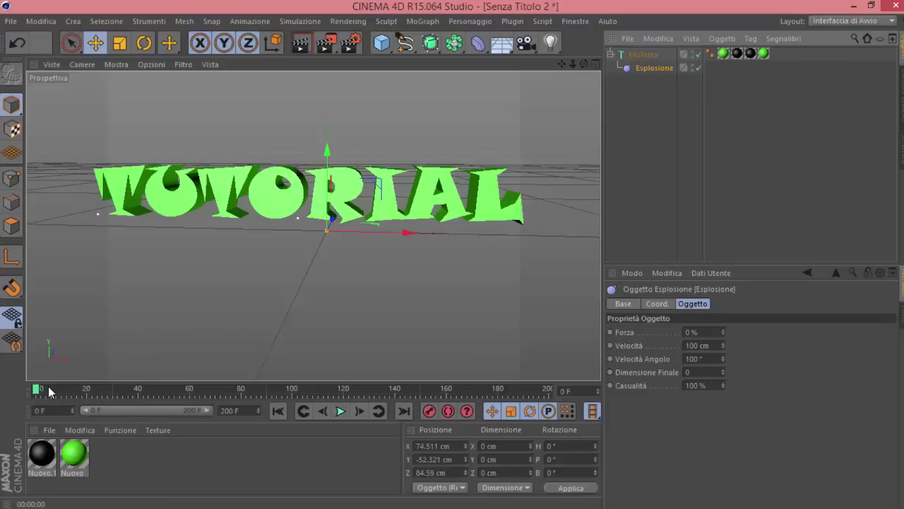
At frame 20, raise the Esplosione Forza to 100%, then scrub around to check.
left_click_drag(42, 394, 87, 398)
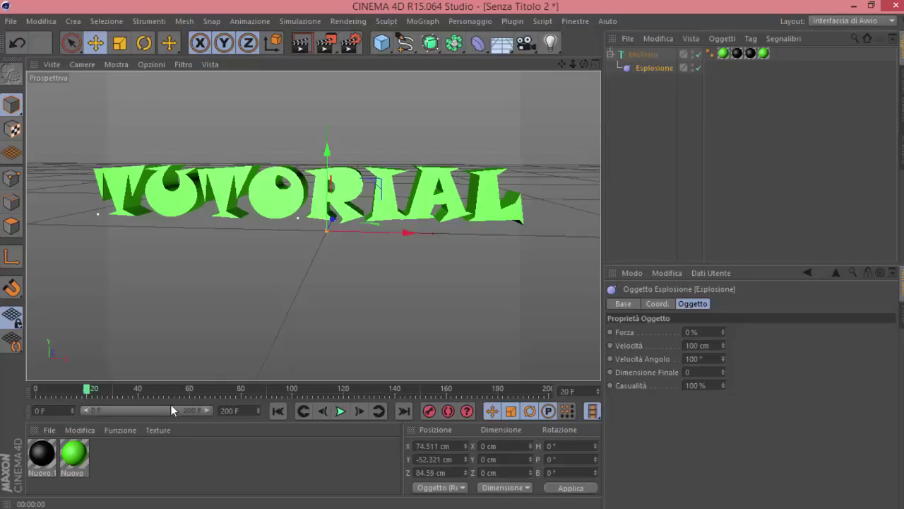
left_click(631, 332)
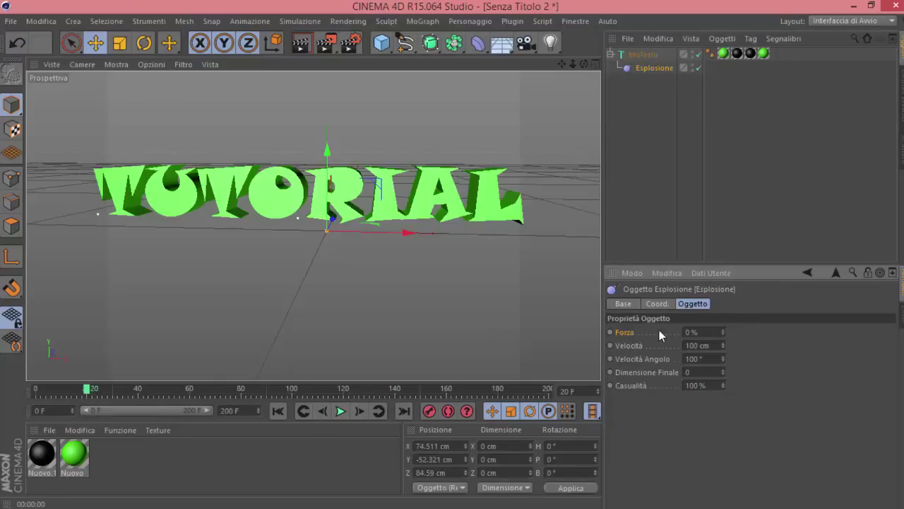
left_click_drag(723, 329, 723, 329)
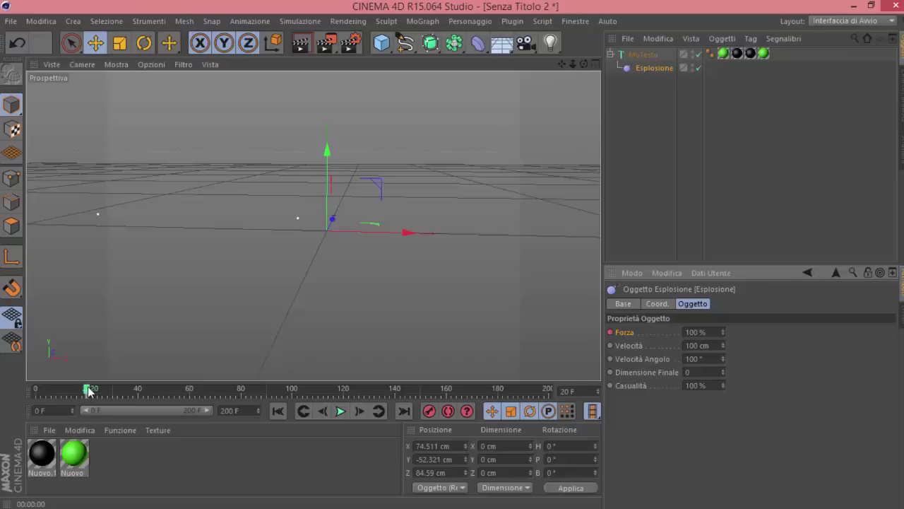
left_click_drag(87, 391, 92, 392)
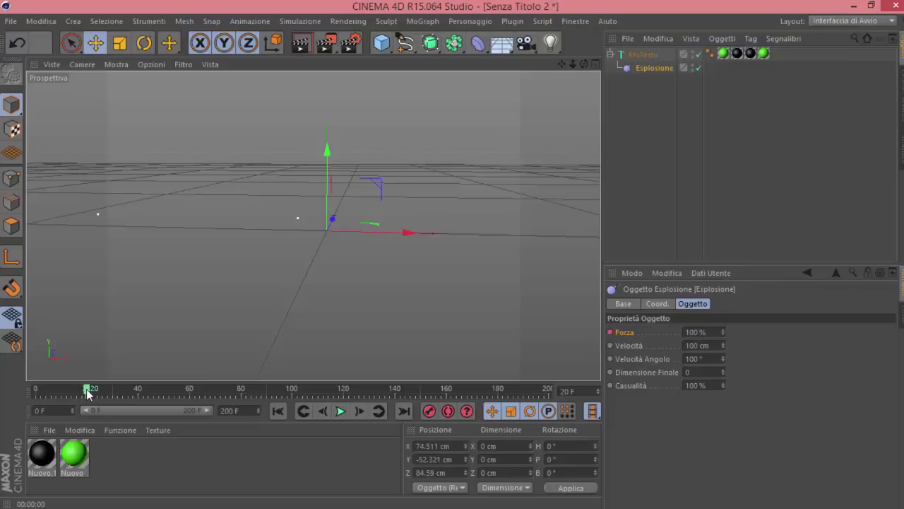
left_click(286, 410)
At frame 50, lower Esplosione Forza to 0% and set its keyframe.
left_click(340, 412)
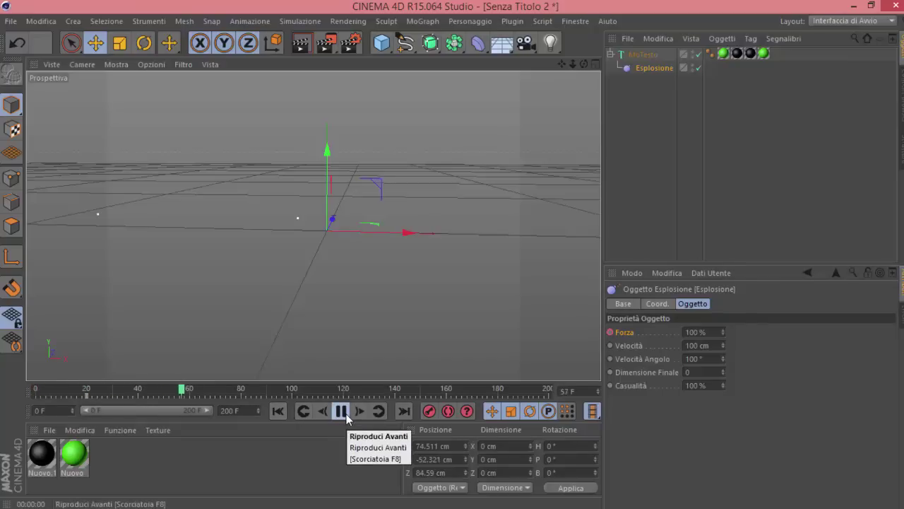
left_click(340, 412)
left_click_drag(227, 394, 153, 394)
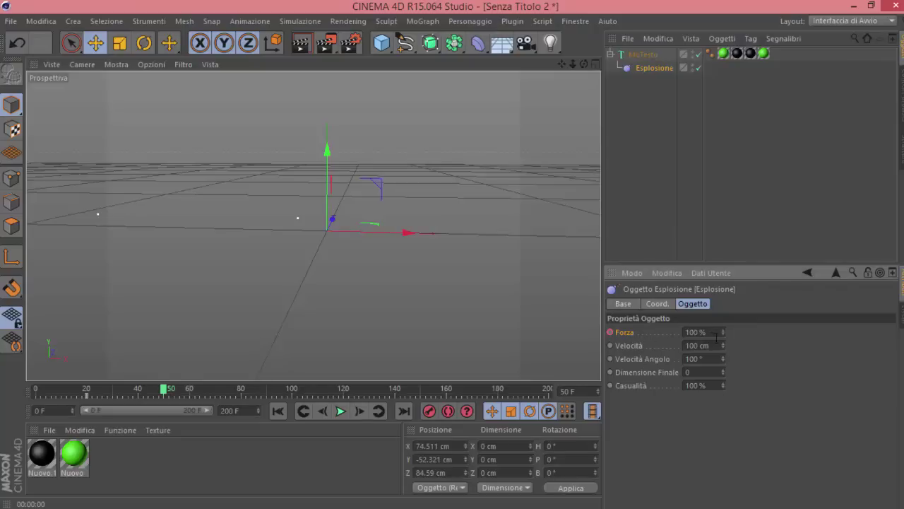
left_click_drag(722, 334, 723, 335)
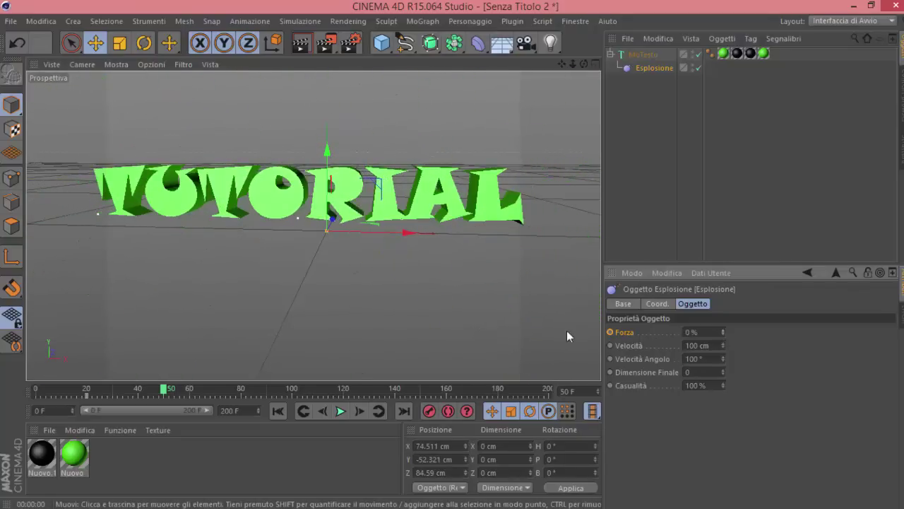
left_click(610, 332)
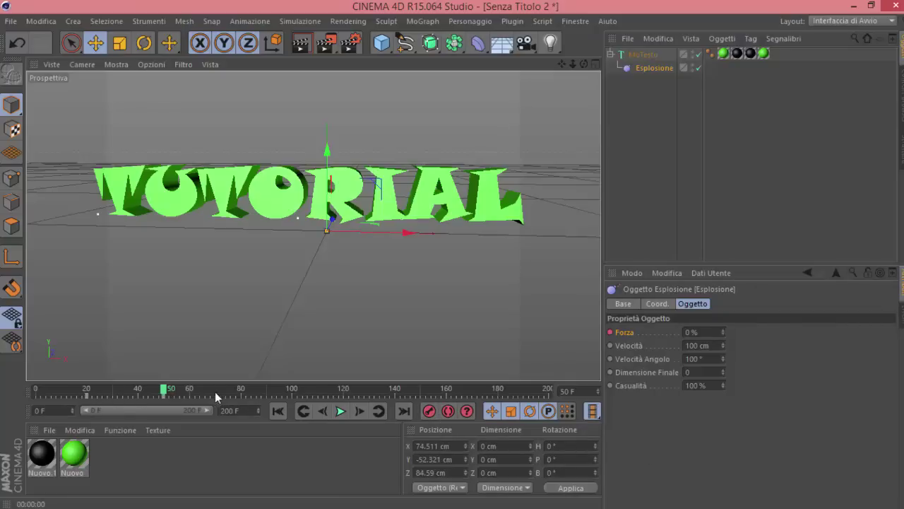
Rewind and play the animation to check the letters reassemble into TUTORIAL.
left_click_drag(165, 393, 88, 401)
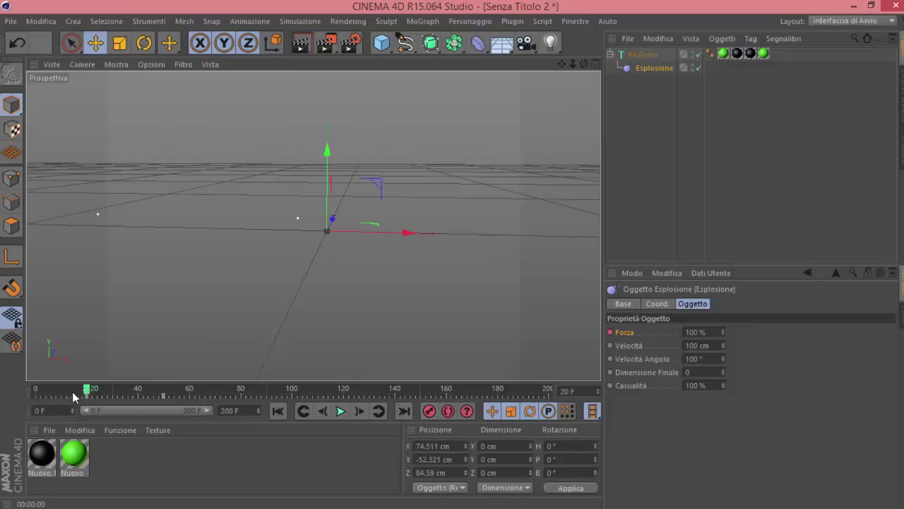
left_click_drag(73, 397, 20, 395)
left_click(343, 417)
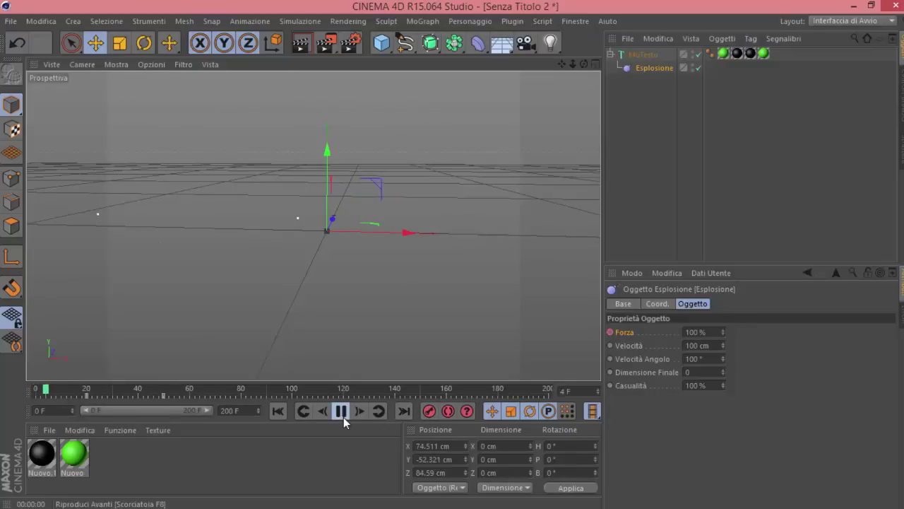
left_click(343, 417)
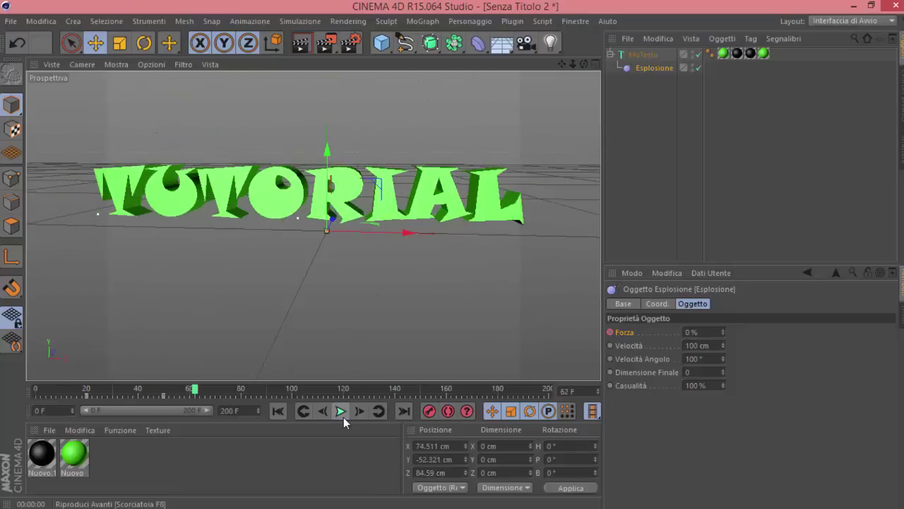
left_click(343, 416)
left_click(344, 417)
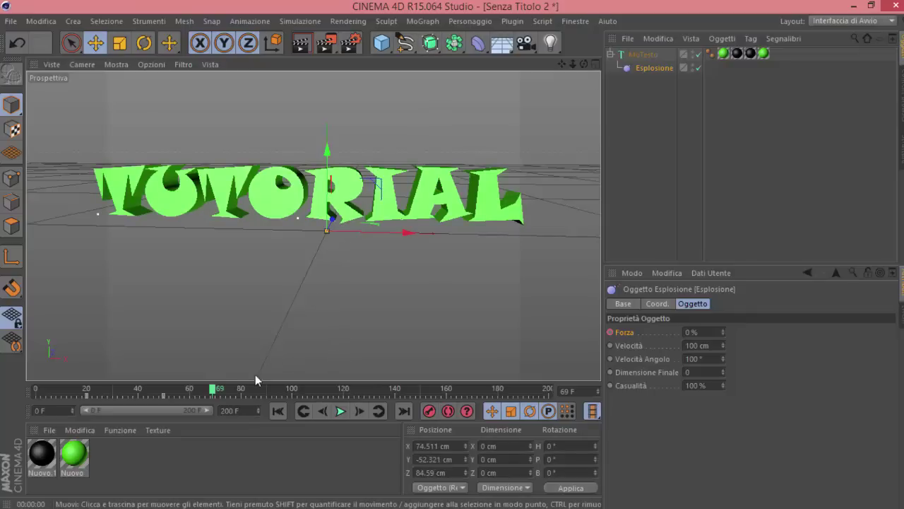
left_click(278, 410)
left_click(340, 411)
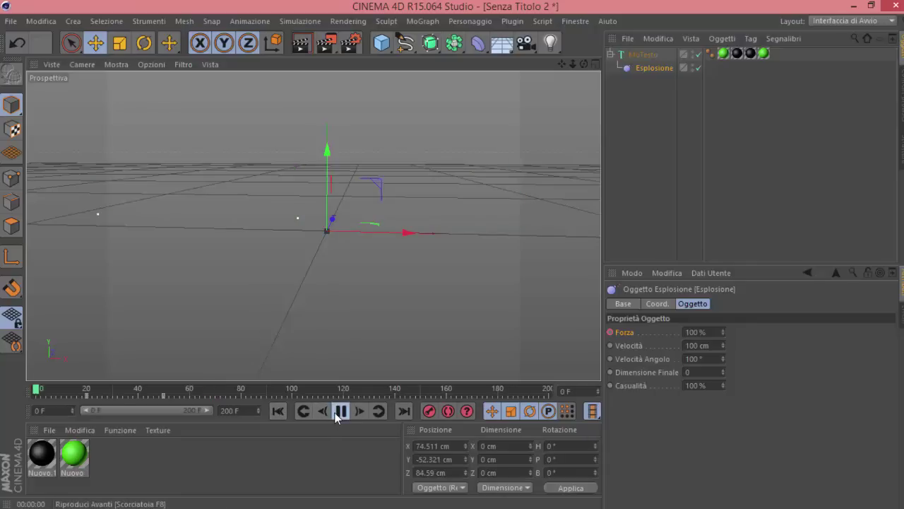
Stop playback, select the MoTesto text object and go to frame 66.
left_click(675, 162)
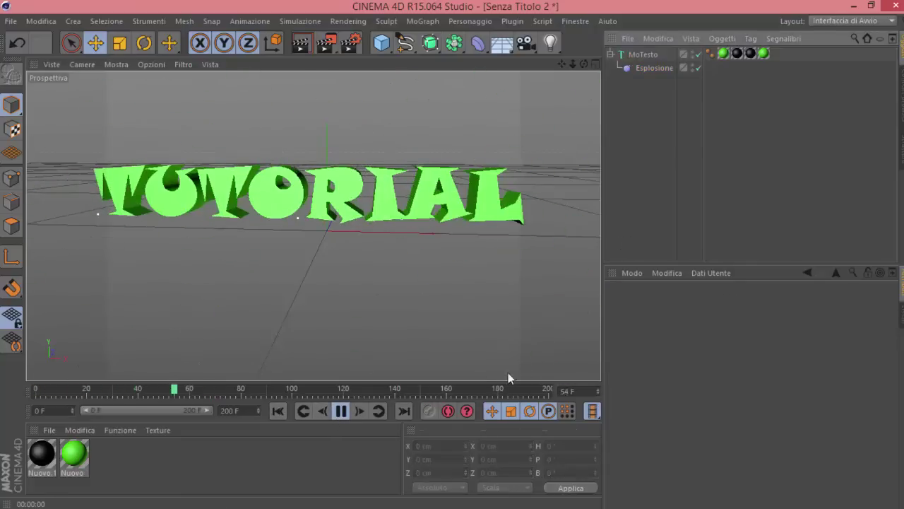
left_click(341, 410)
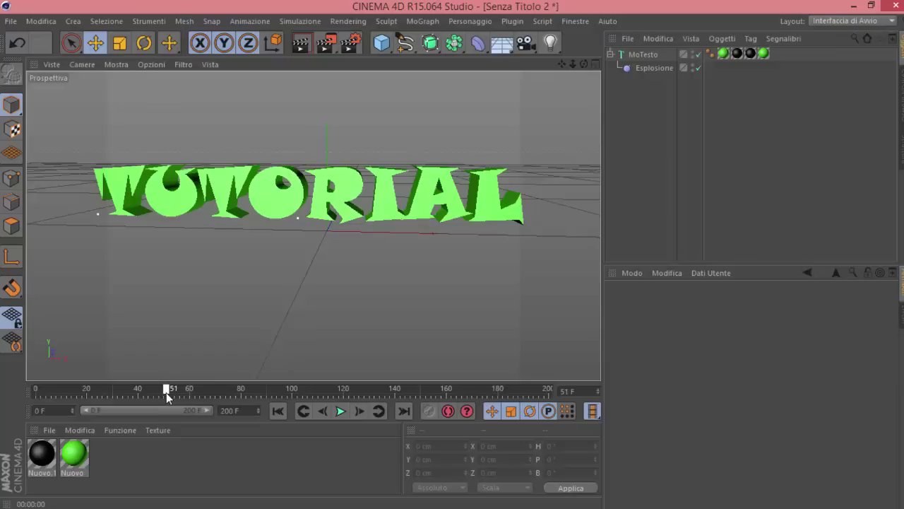
left_click_drag(164, 392, 168, 397)
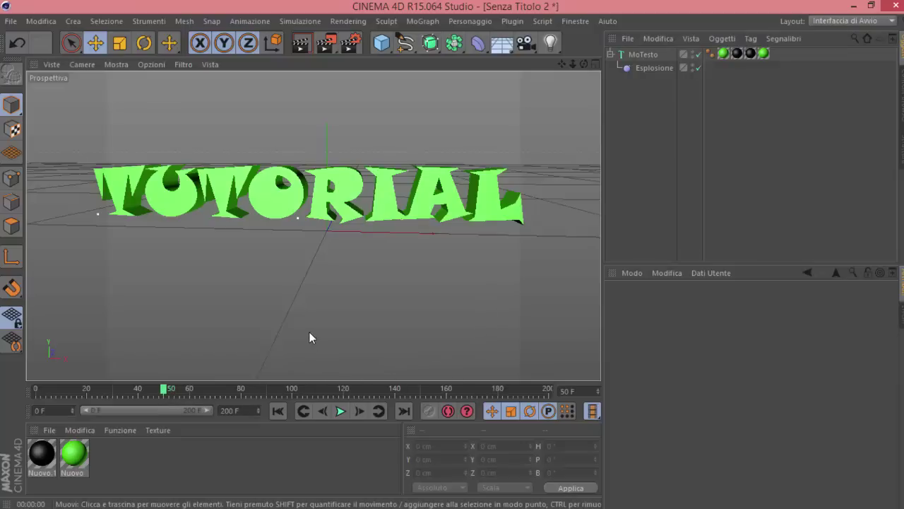
left_click(237, 196)
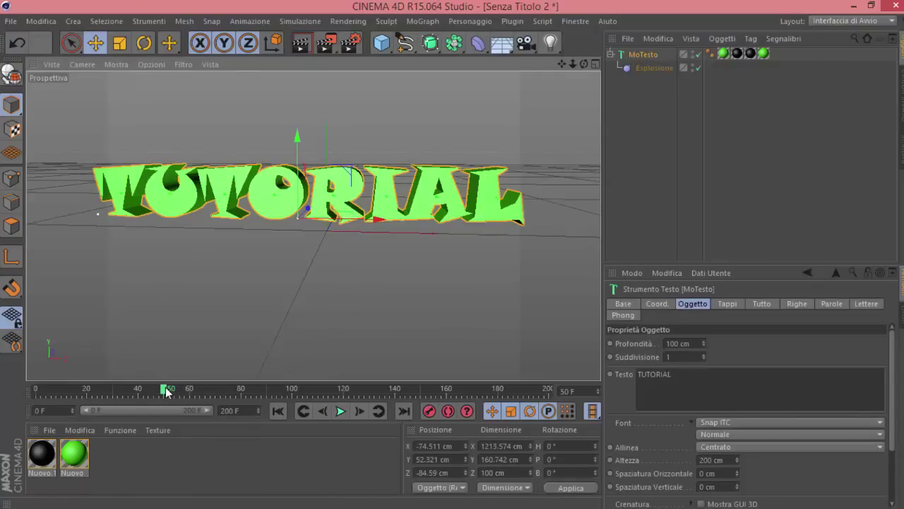
left_click_drag(166, 393, 188, 404)
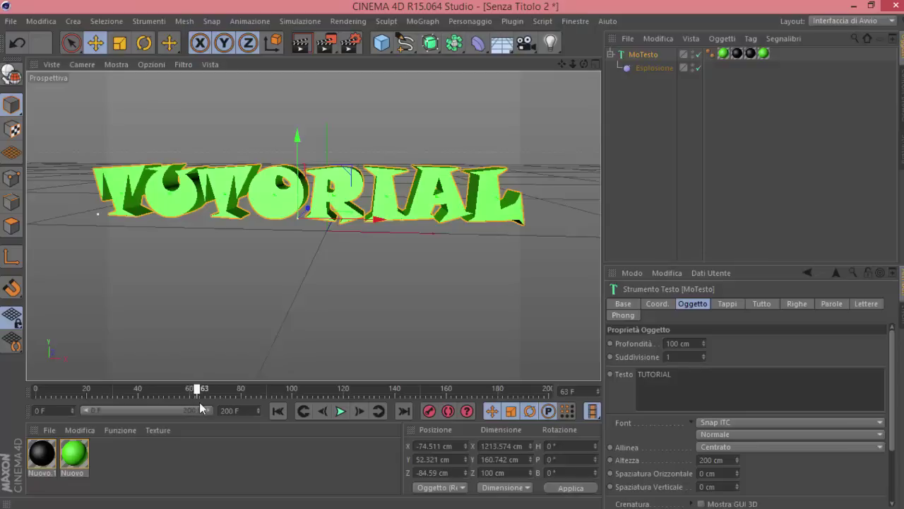
left_click_drag(206, 405, 205, 406)
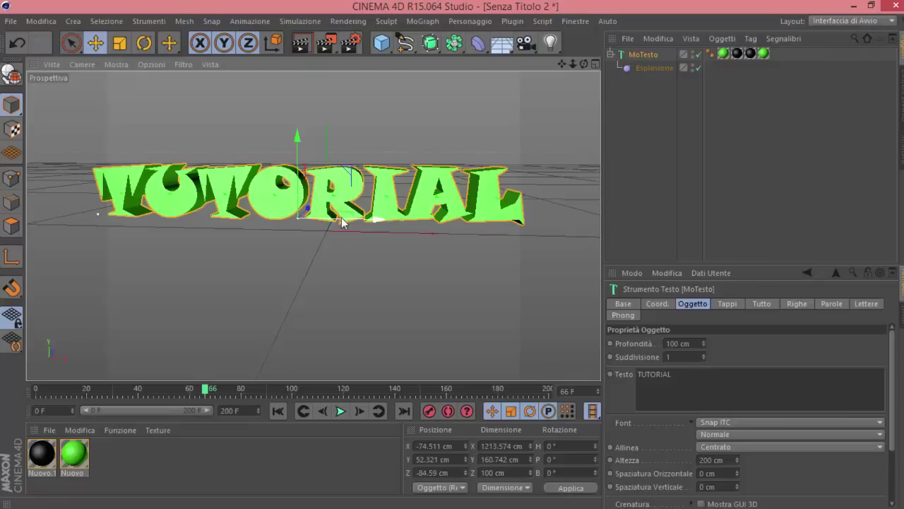
Push the TUTORIAL text off-screen to the right at frame 66.
left_click_drag(359, 223, 601, 225)
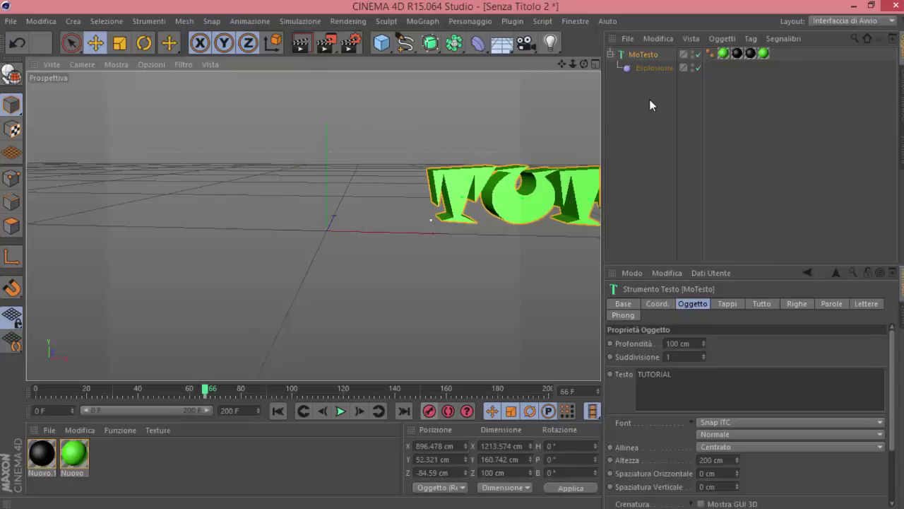
left_click(393, 231)
left_click_drag(510, 202, 408, 201)
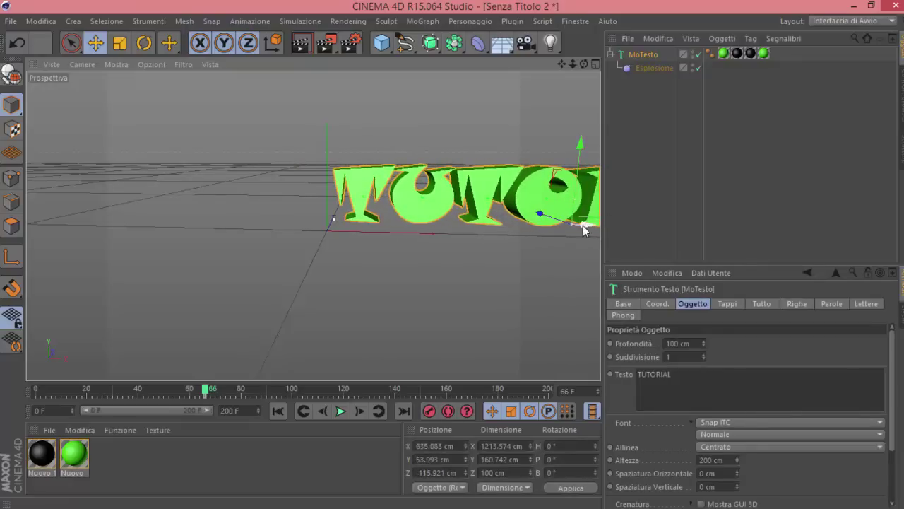
mouse_move(579, 225)
left_mouse_down()
mouse_move(374, 223)
mouse_move(466, 224)
left_mouse_up()
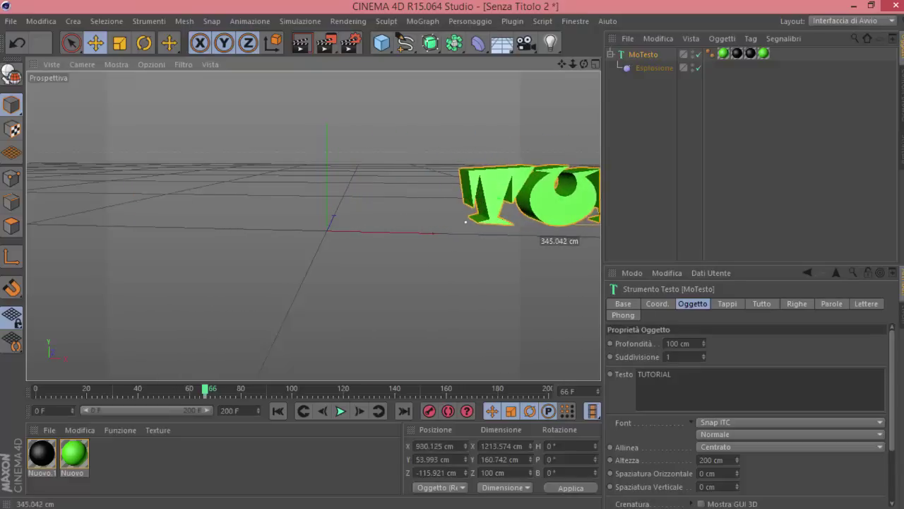
left_click_drag(540, 236, 548, 237)
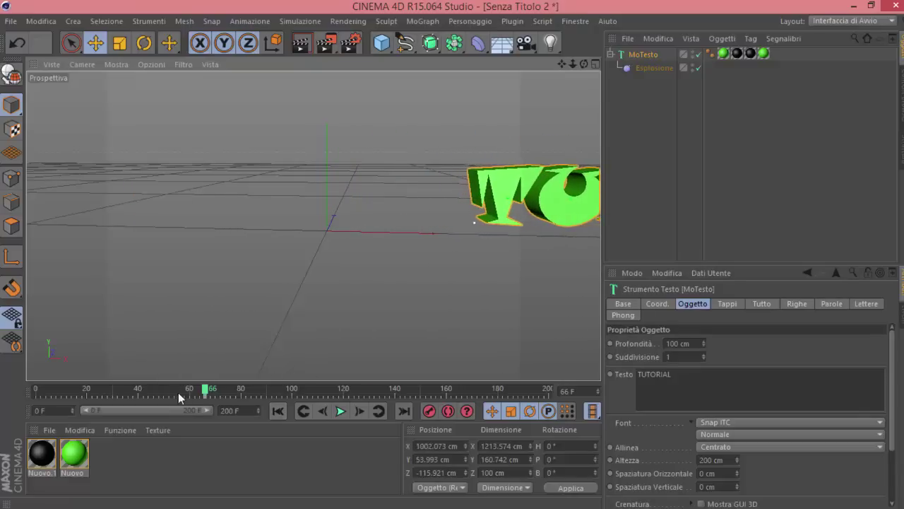
At frame 76, bring the text back to centre at X -34.322 cm.
left_click_drag(204, 393, 231, 393)
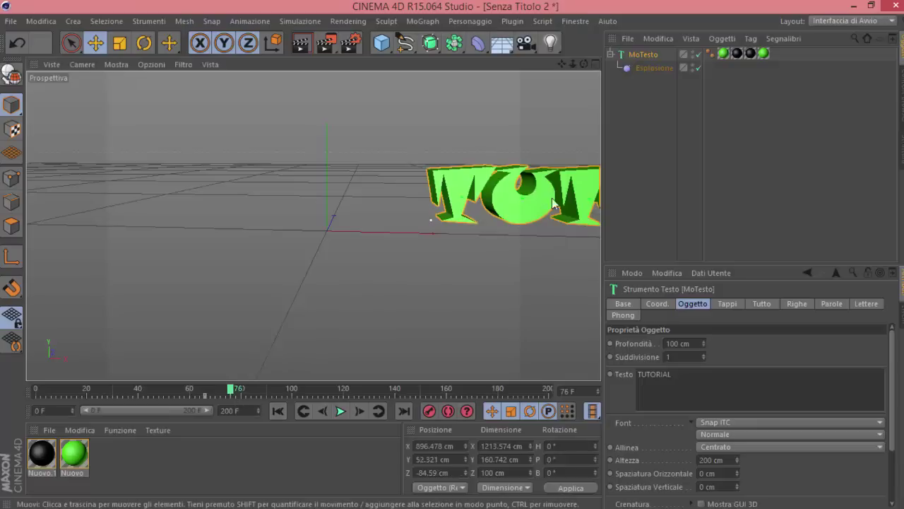
left_click_drag(484, 192, 369, 201)
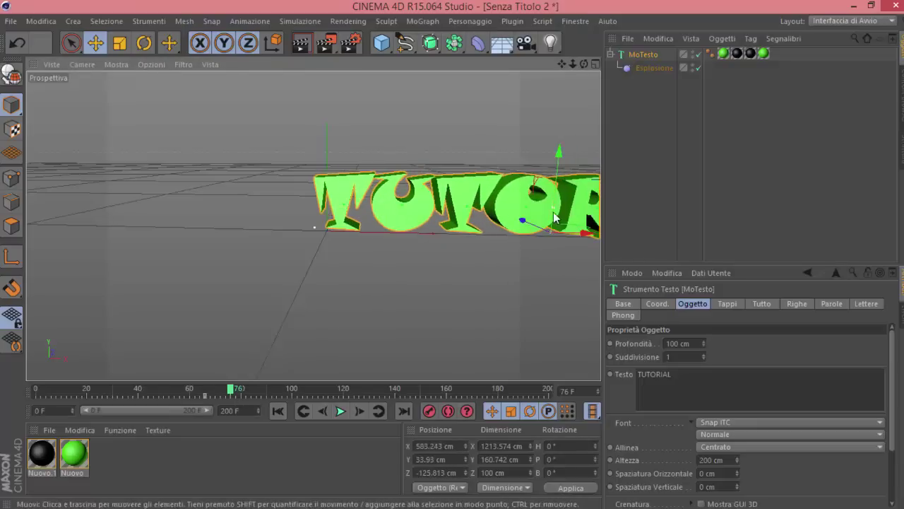
left_click_drag(572, 238, 328, 218)
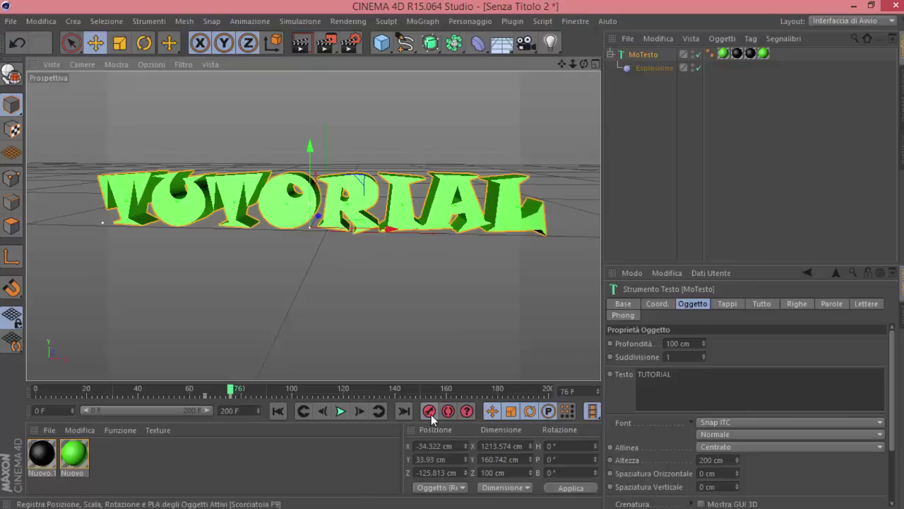
left_click(280, 411)
left_click(340, 411)
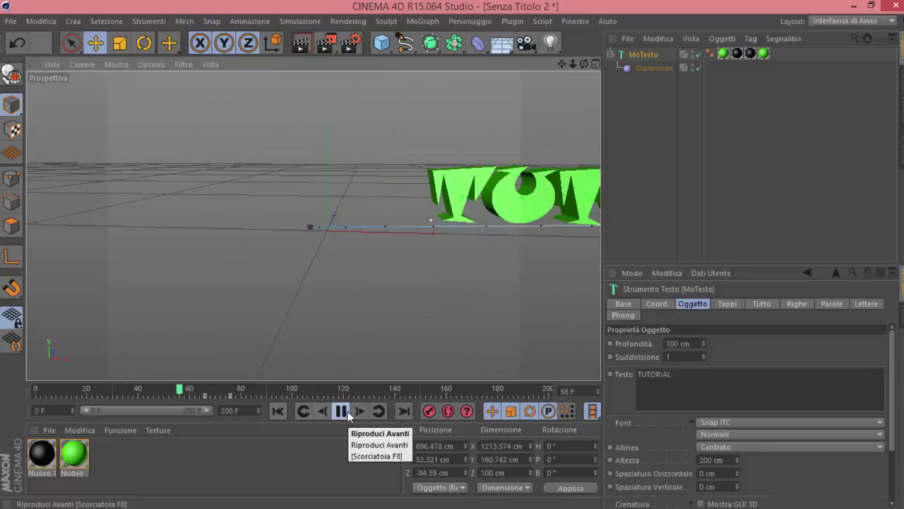
left_click(341, 412)
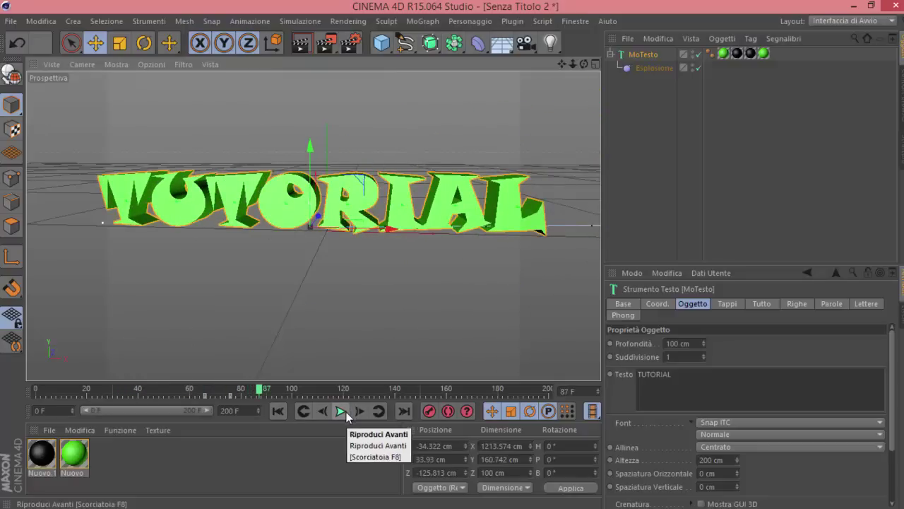
left_click(478, 496)
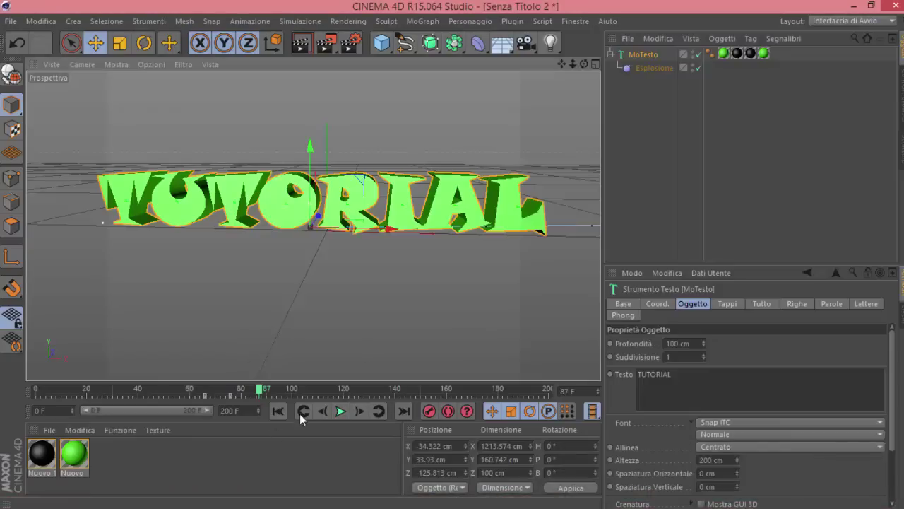
left_click(281, 412)
left_click(339, 414)
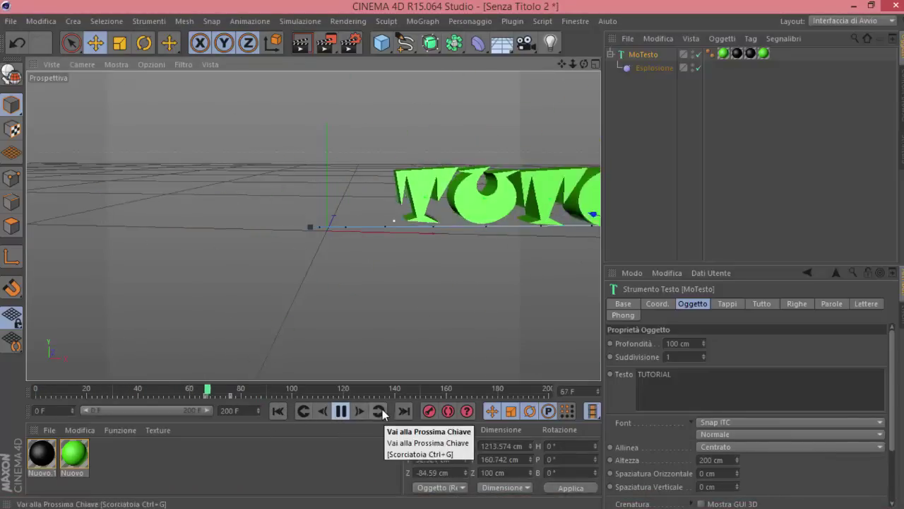
left_click(341, 411)
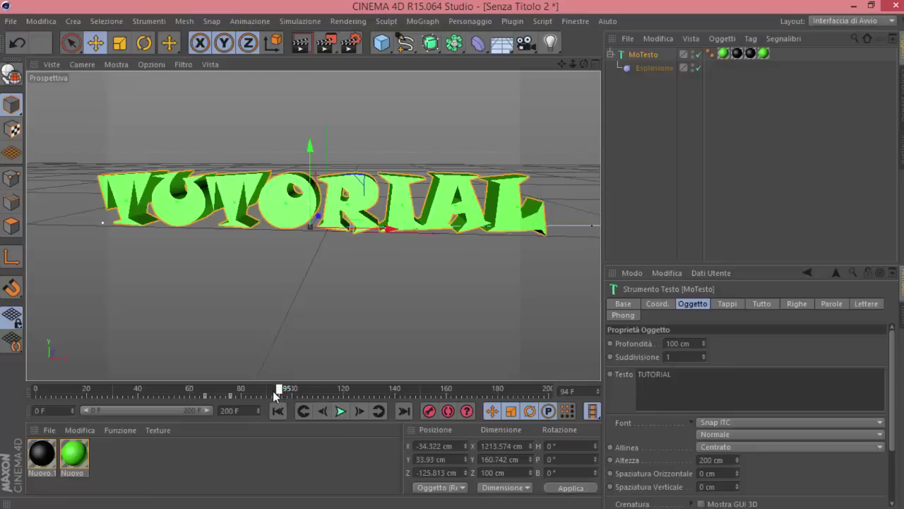
left_click(221, 399)
left_click_drag(221, 399, 231, 398)
left_click_drag(261, 401, 260, 401)
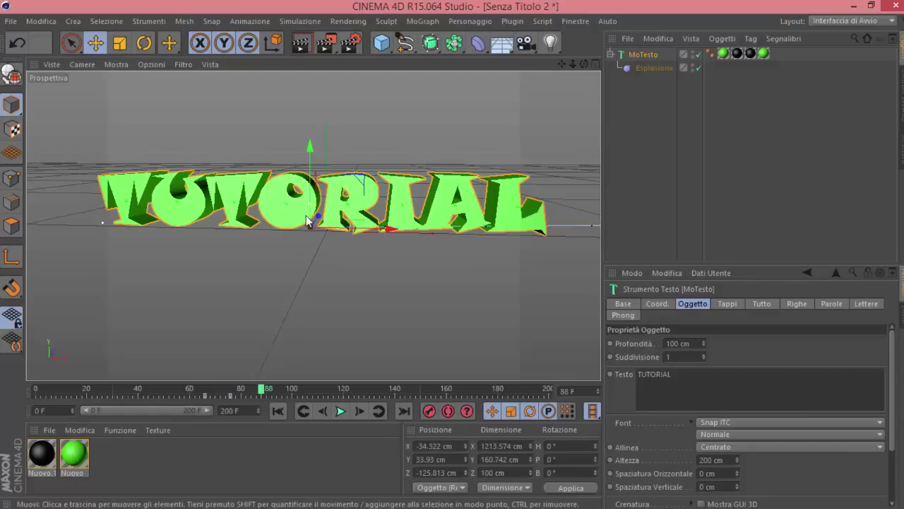
Flip the text to P -360° at frame 88 and record a keyframe.
left_click(144, 43)
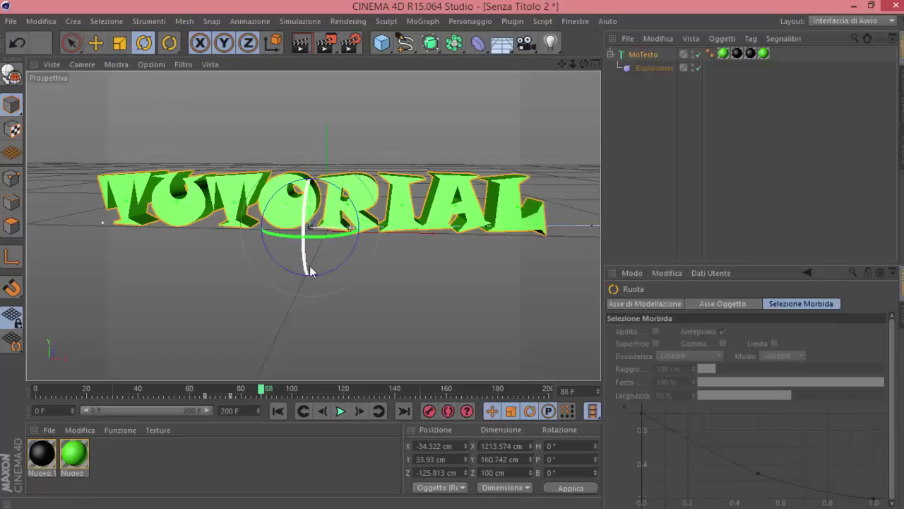
left_click_drag(305, 264, 327, 125)
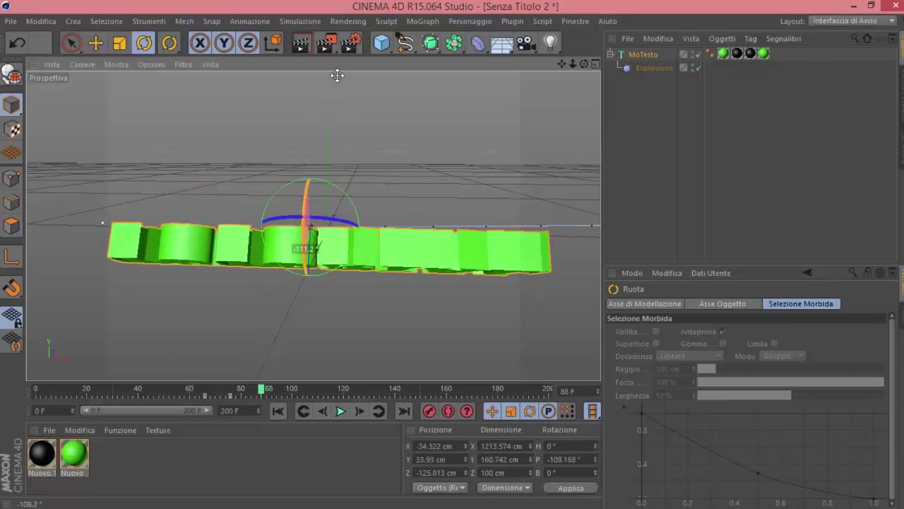
mouse_move(327, 124)
left_mouse_down()
mouse_move(337, 25)
mouse_move(307, 266)
left_mouse_up()
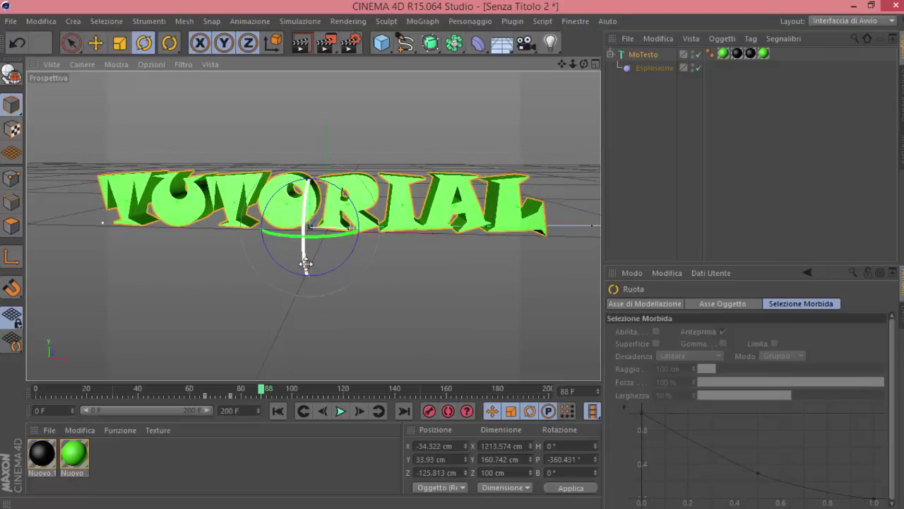
left_click(431, 413)
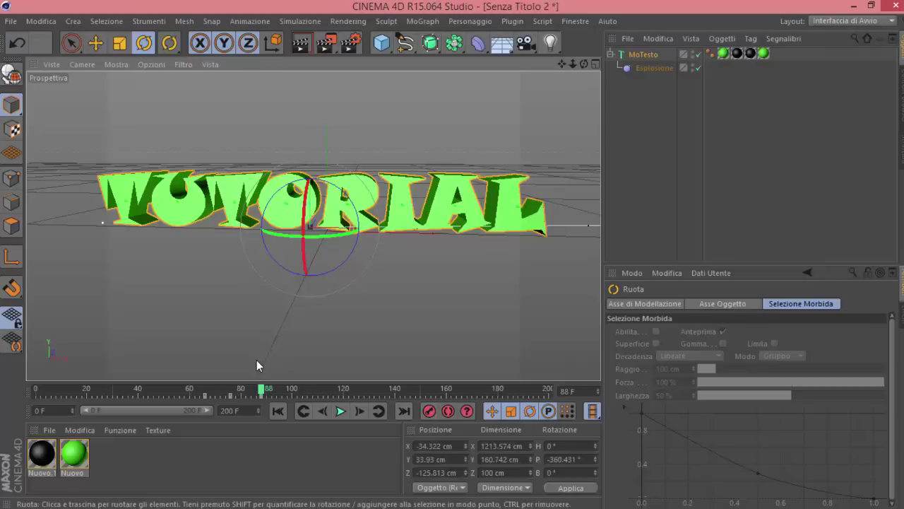
At frame 100, spin the text a full heading turn to H 360°.
left_click_drag(265, 393, 292, 394)
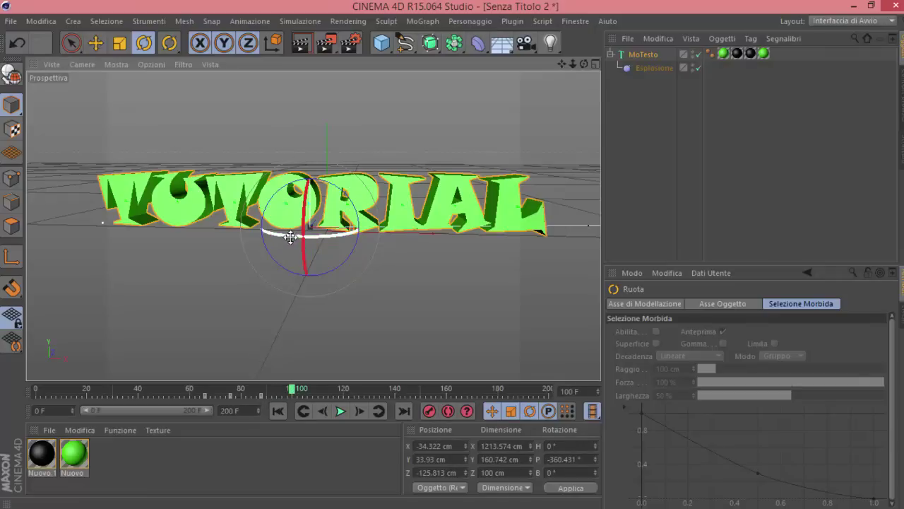
mouse_move(287, 236)
left_mouse_down()
mouse_move(370, 248)
mouse_move(417, 234)
mouse_move(444, 177)
mouse_move(493, 181)
mouse_move(237, 203)
left_mouse_up()
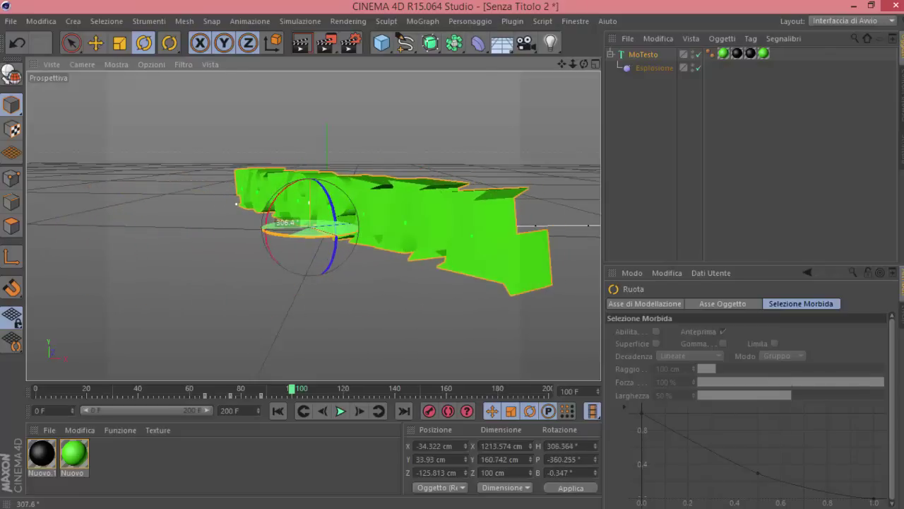
left_click_drag(237, 204, 203, 207)
left_click_drag(166, 210, 99, 222)
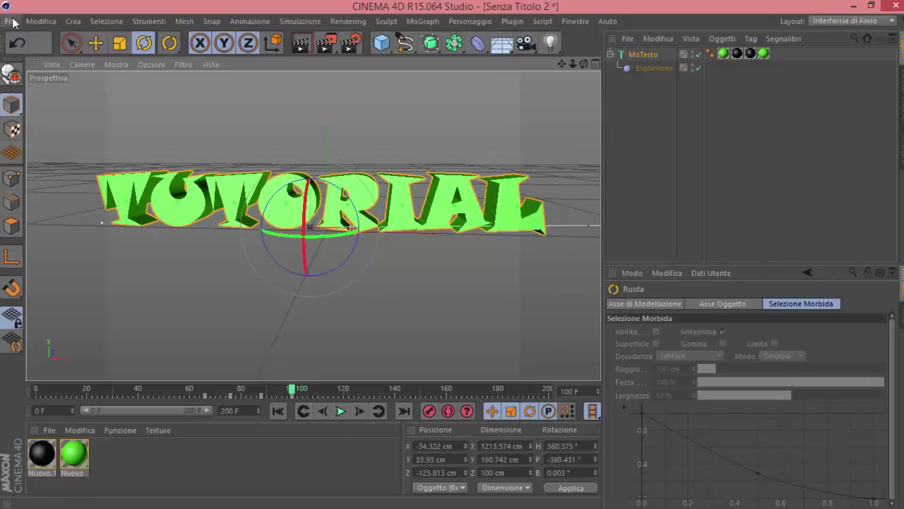
Play back the animation and park the playhead around frame 115.
left_click(71, 43)
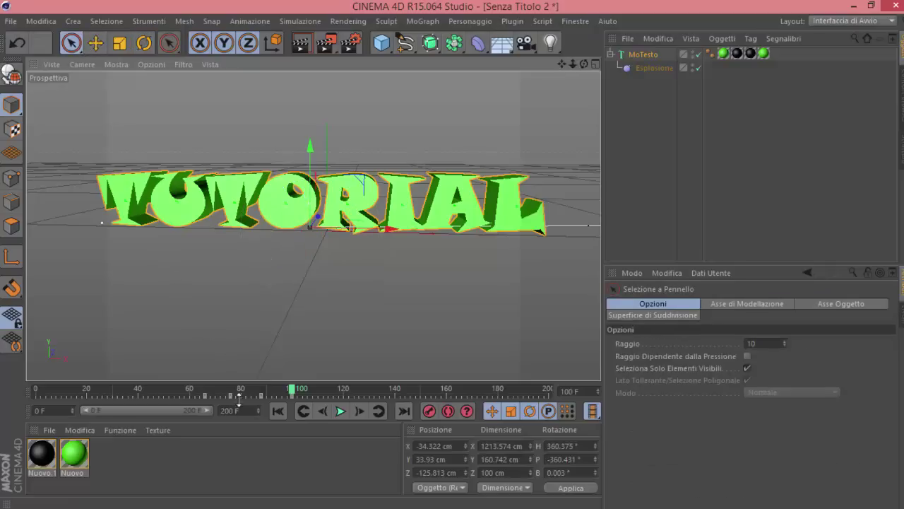
left_click(276, 413)
left_click(341, 417)
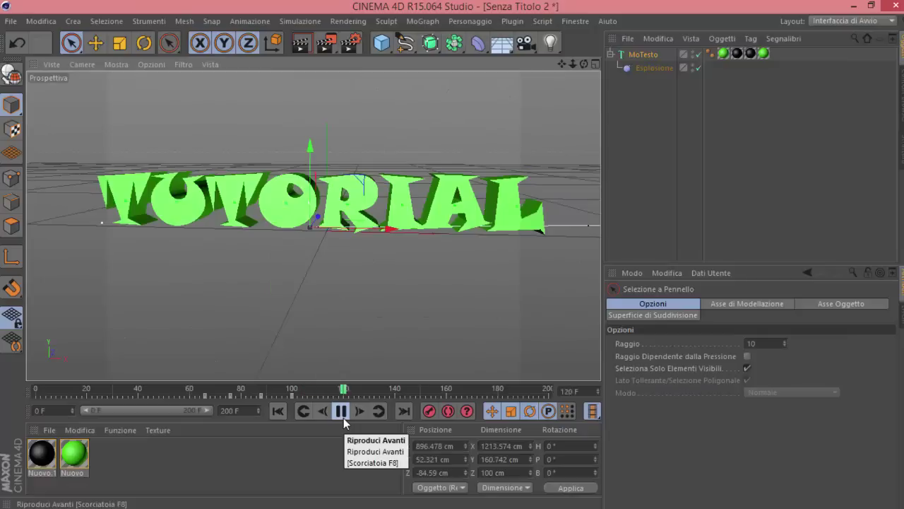
left_click(343, 416)
left_click(341, 393)
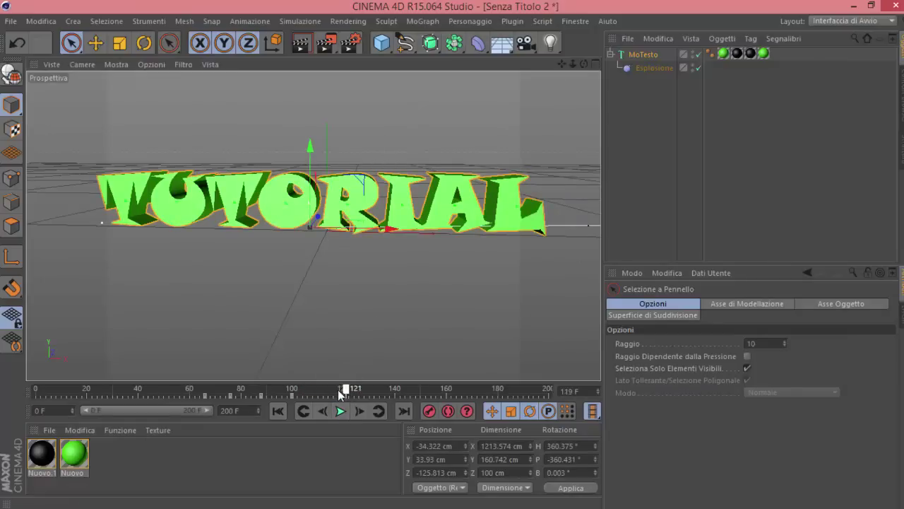
left_click_drag(340, 393, 316, 400)
left_click(330, 410)
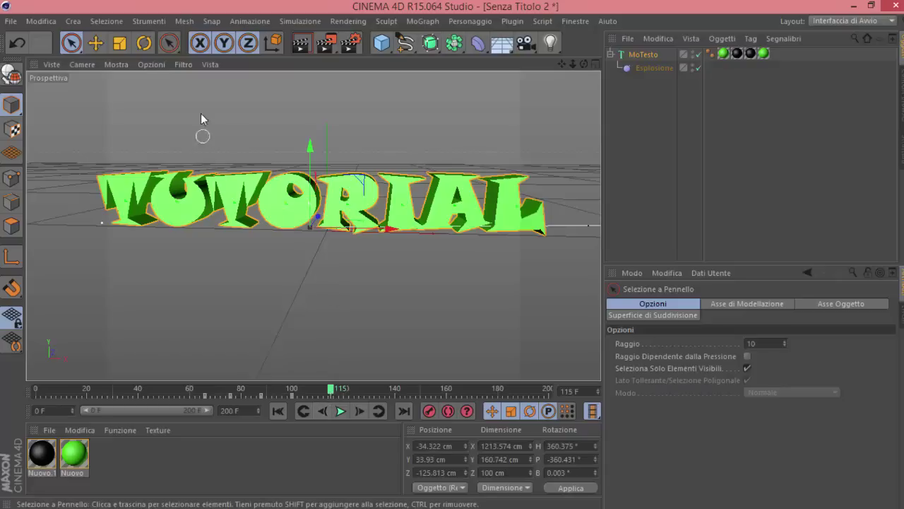
Tilt the text about 35° on its bank axis at frame 127 and record a key.
left_click(147, 46)
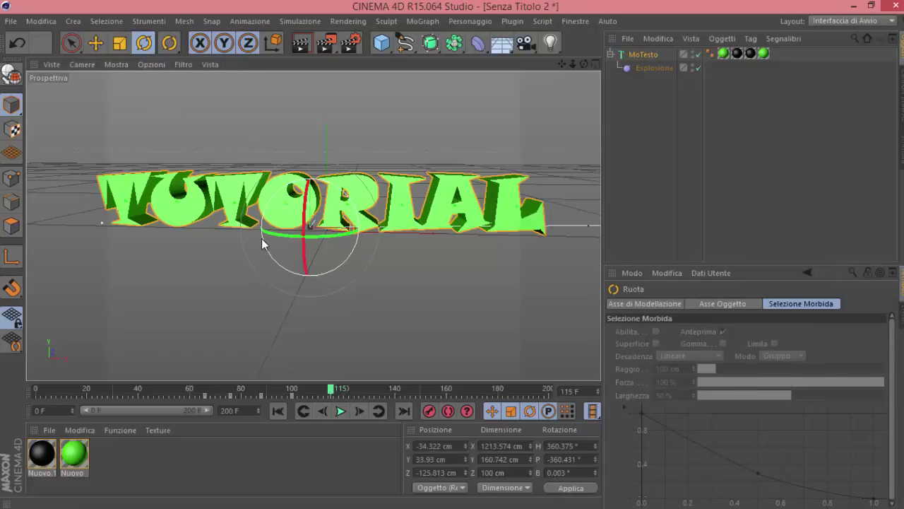
mouse_move(261, 238)
left_mouse_down()
mouse_move(284, 280)
mouse_move(269, 258)
left_mouse_up()
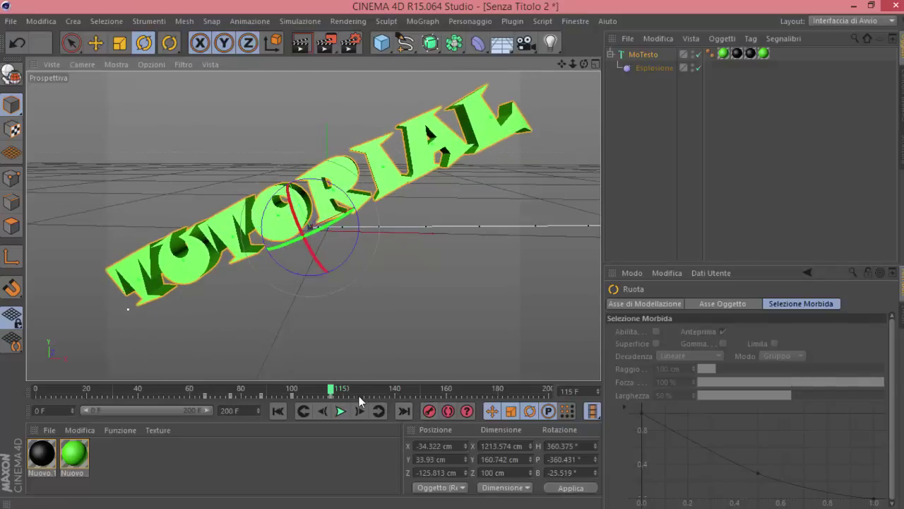
left_click_drag(336, 393, 342, 393)
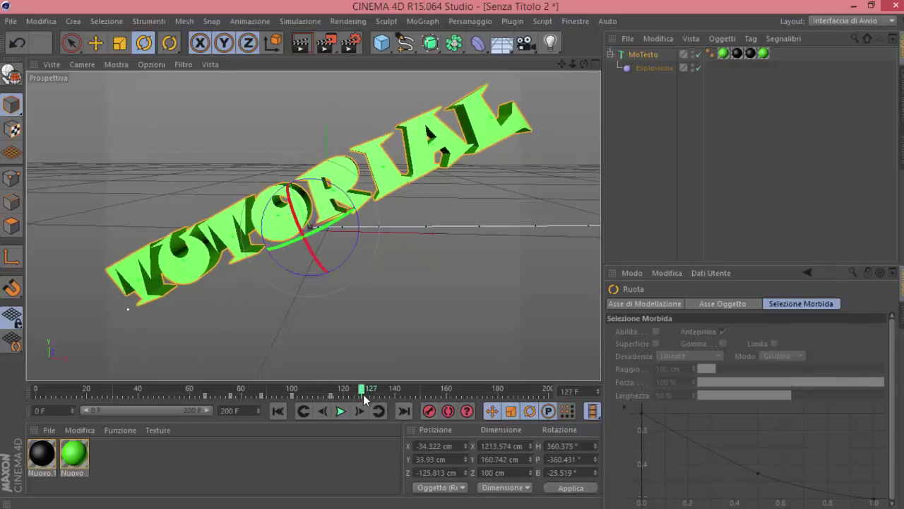
left_click_drag(357, 221, 355, 284)
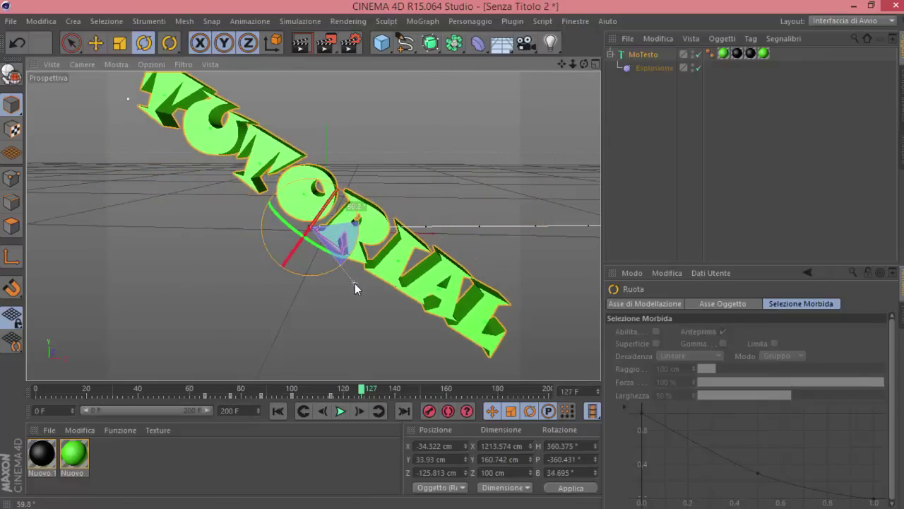
left_click(429, 410)
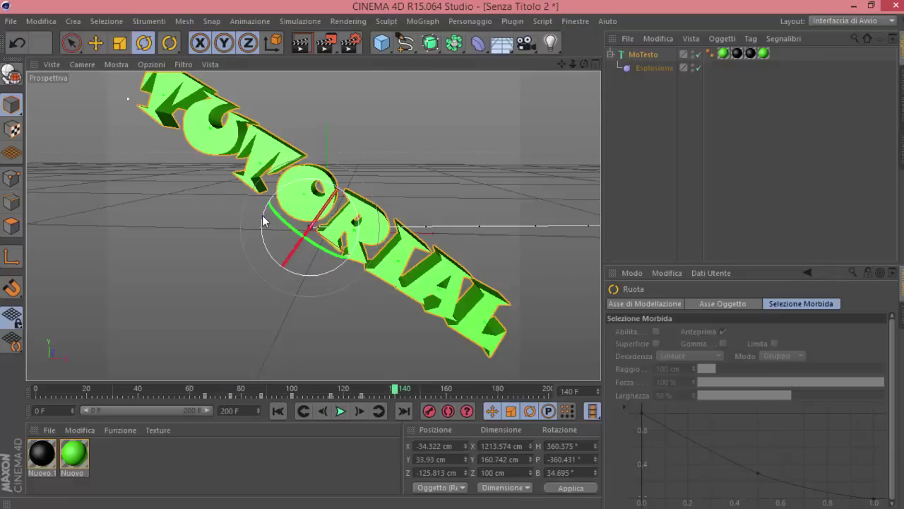
Bring the bank back near level (0.988°) at frame 140 and record a keyframe.
left_click_drag(262, 215, 262, 248)
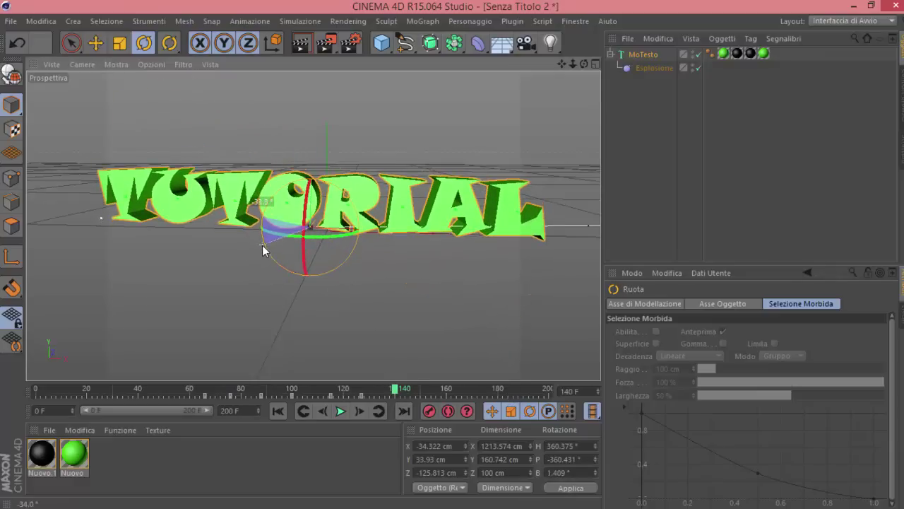
left_click_drag(262, 250, 269, 252)
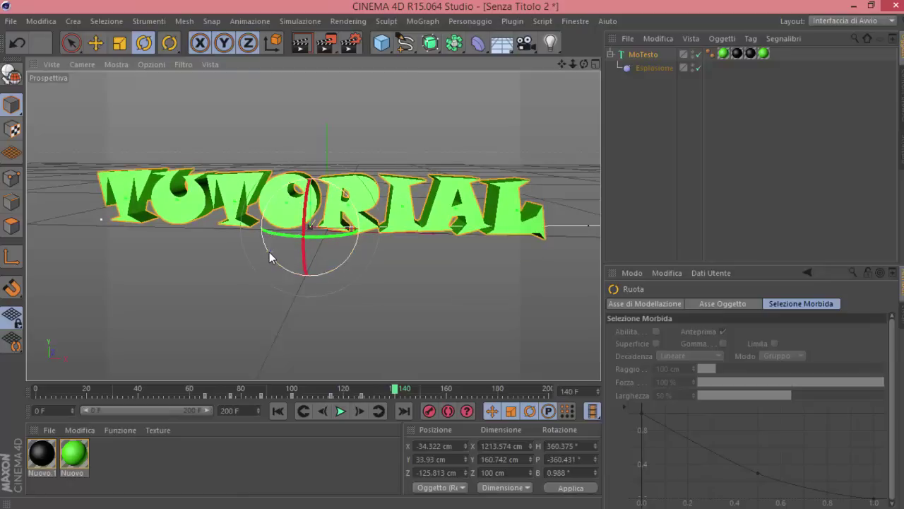
left_click(427, 411)
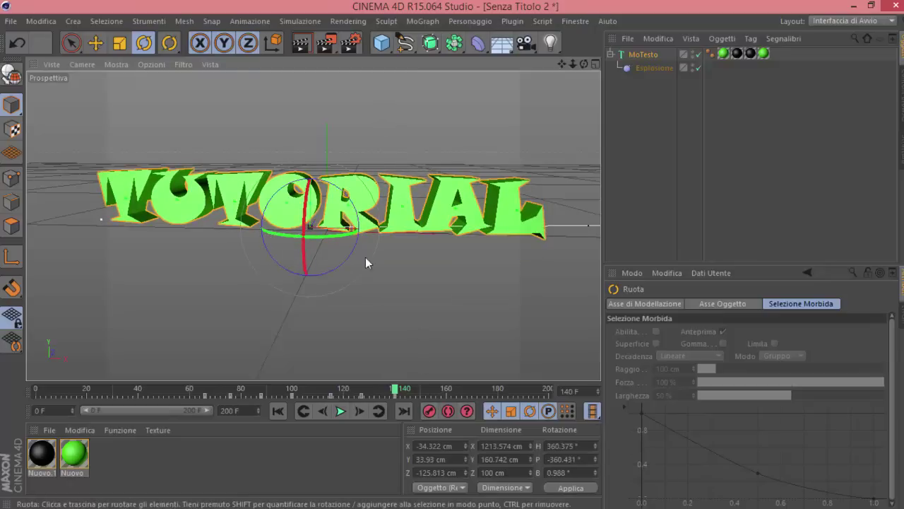
left_click(71, 44)
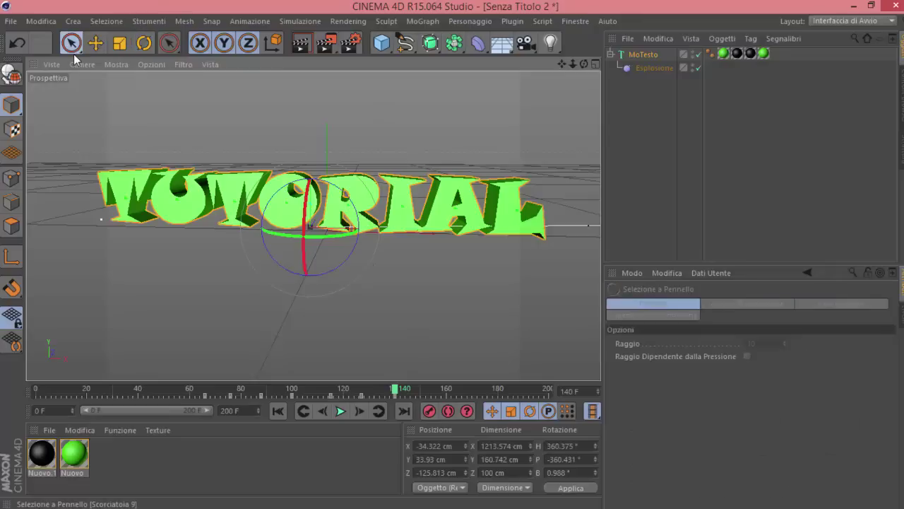
Go to frame 160 and drag the text left to X -1995.468 cm.
left_click(277, 410)
left_click(340, 410)
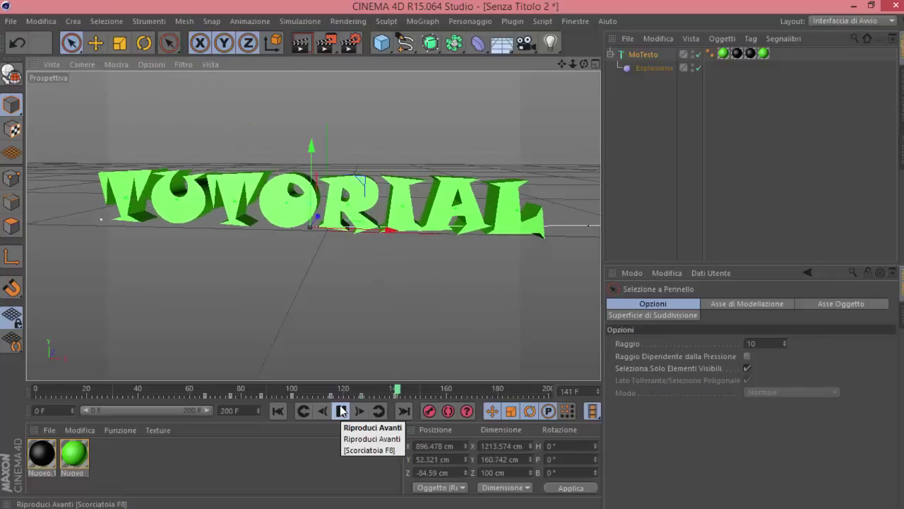
left_click(341, 410)
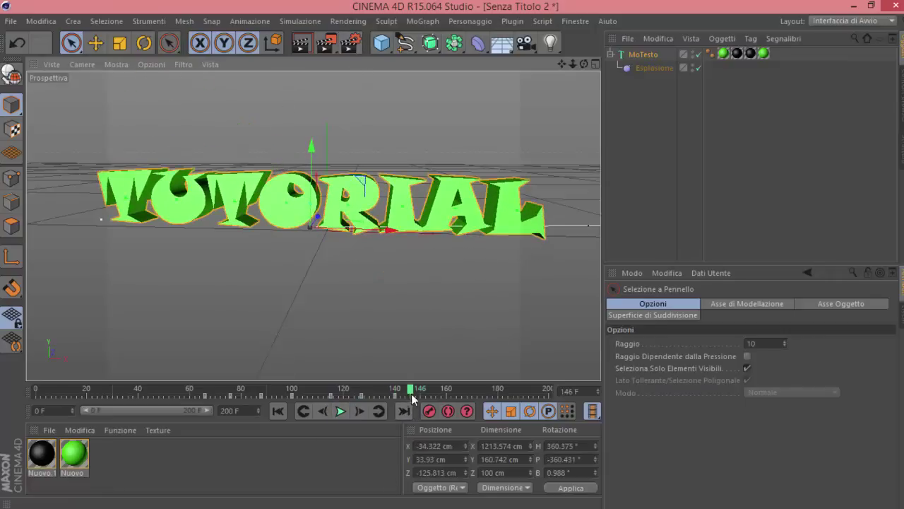
left_click_drag(413, 397, 449, 405)
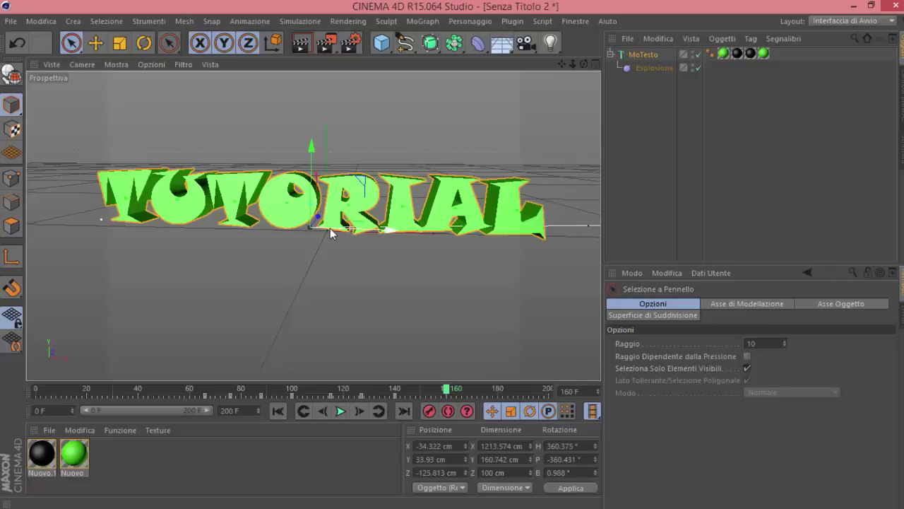
left_click_drag(330, 228, 43, 226)
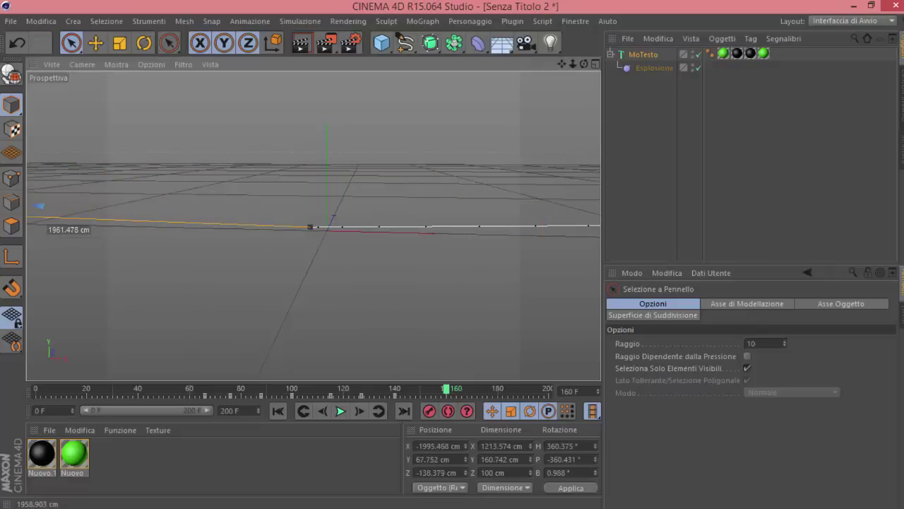
Record the off-screen exit position as a keyframe and rewind to frame 0.
left_click(424, 410)
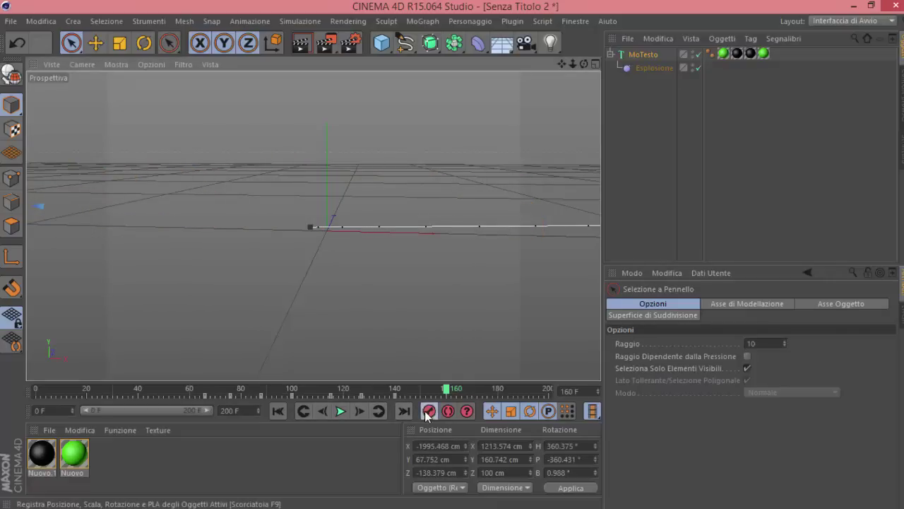
left_click(277, 412)
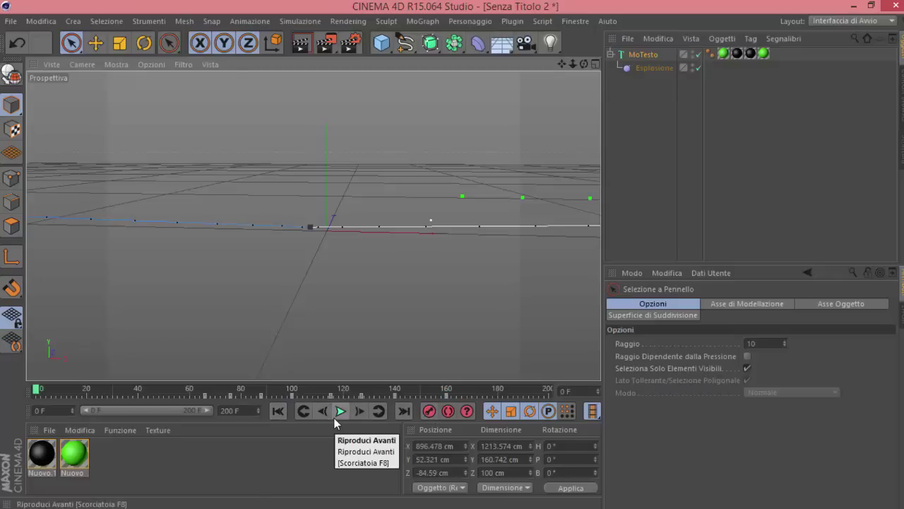
left_click(657, 181)
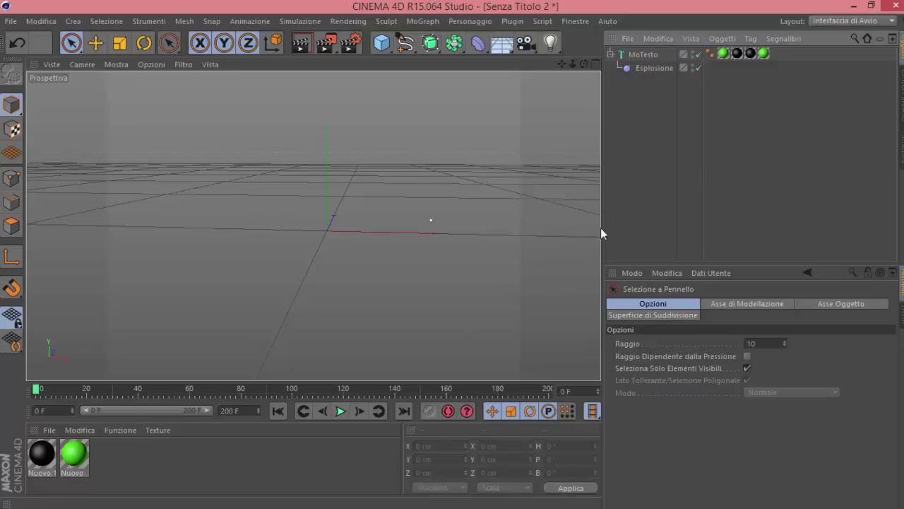
Play the full animation, then replay from the start until TUTORIAL reassembles.
left_click(341, 413)
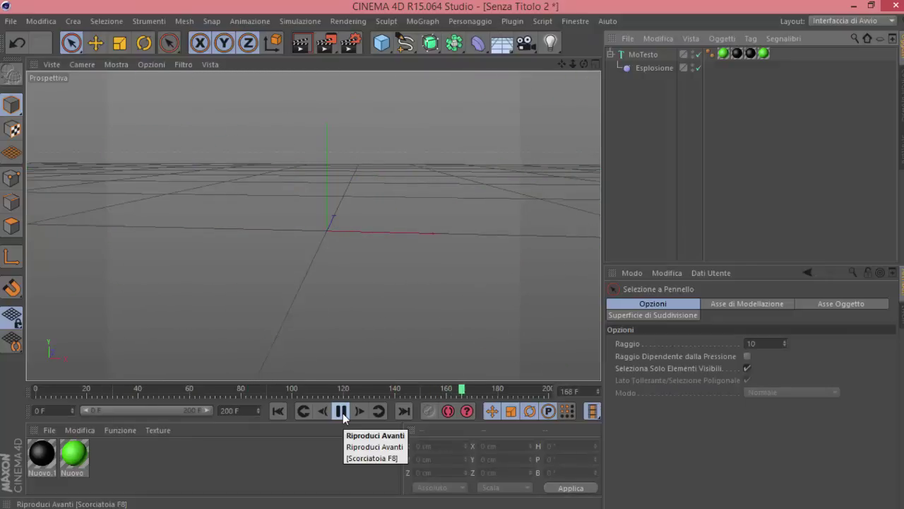
left_click(341, 413)
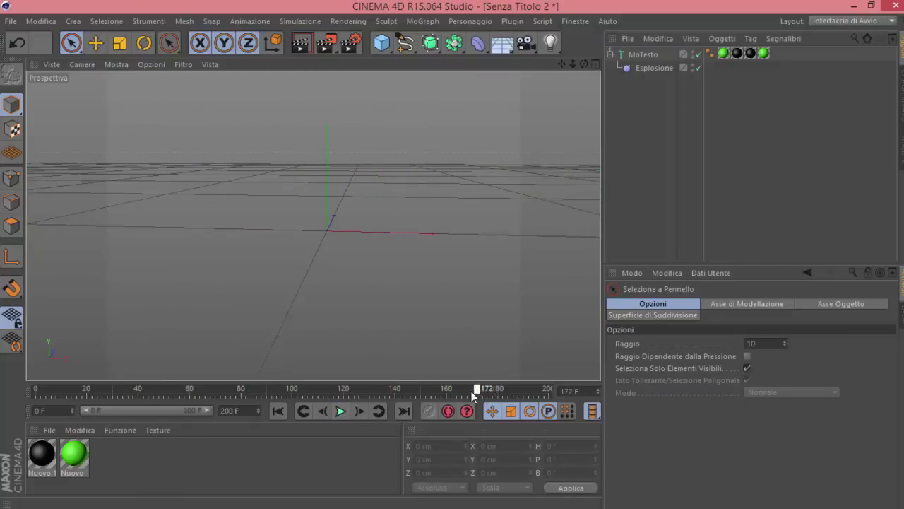
left_click_drag(473, 394, 44, 398)
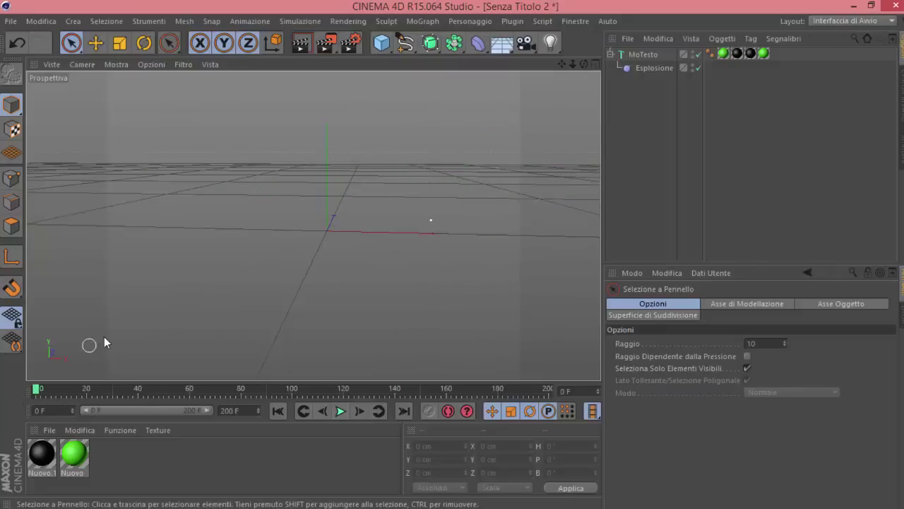
left_click(340, 411)
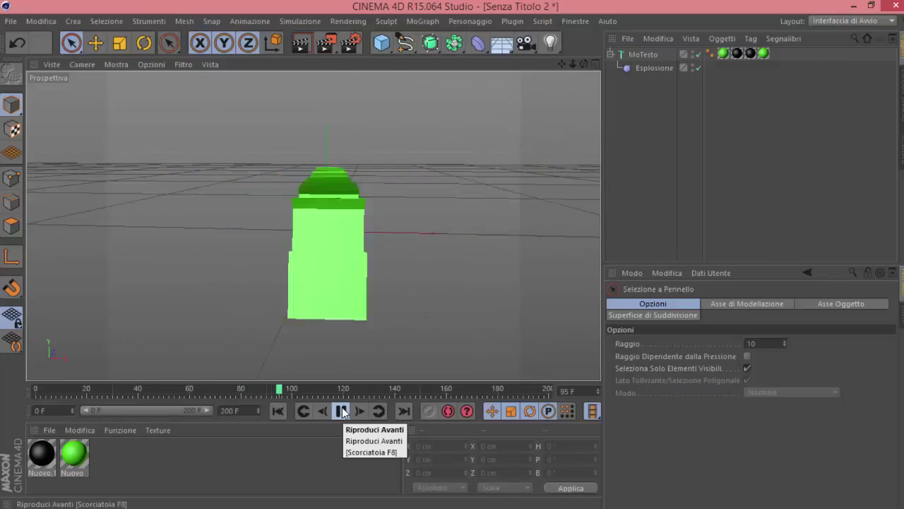
left_click(341, 411)
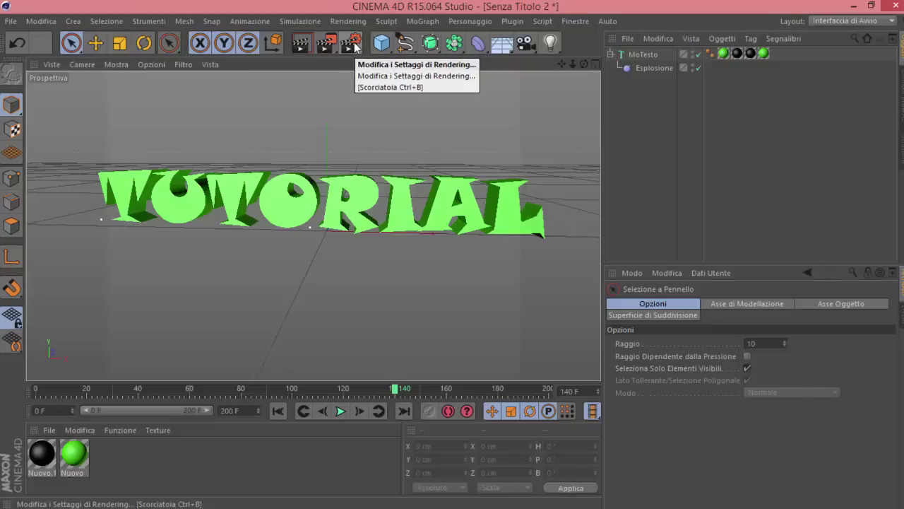
Set the render output size to 1280 x 720 in Render Settings.
left_click(355, 45)
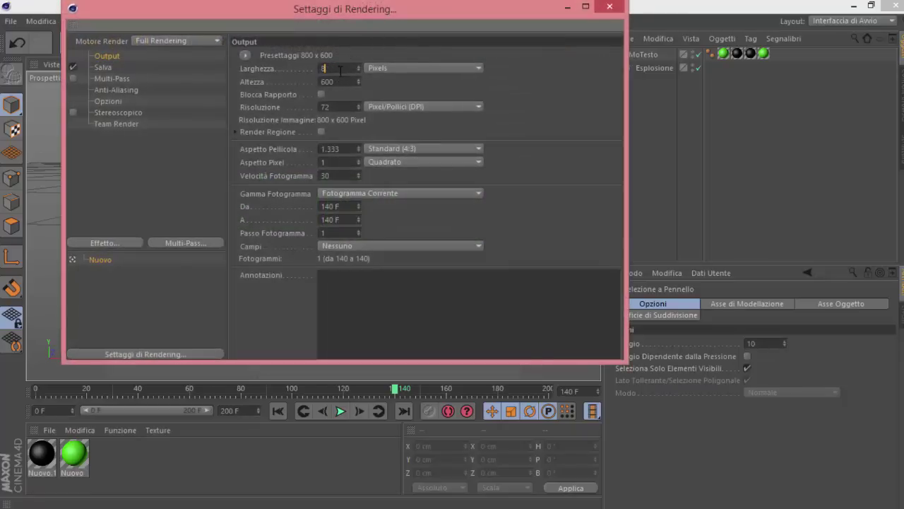
type("280")
left_click(359, 79)
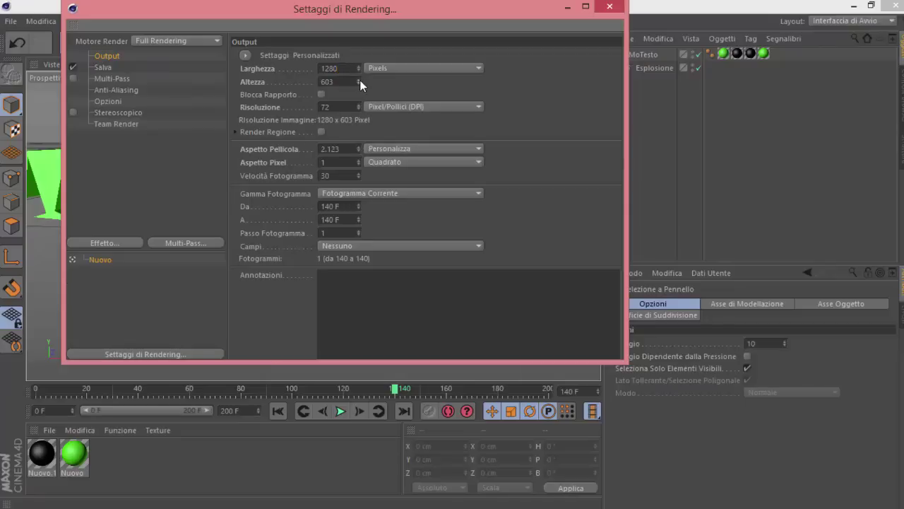
left_click_drag(360, 80, 360, 80)
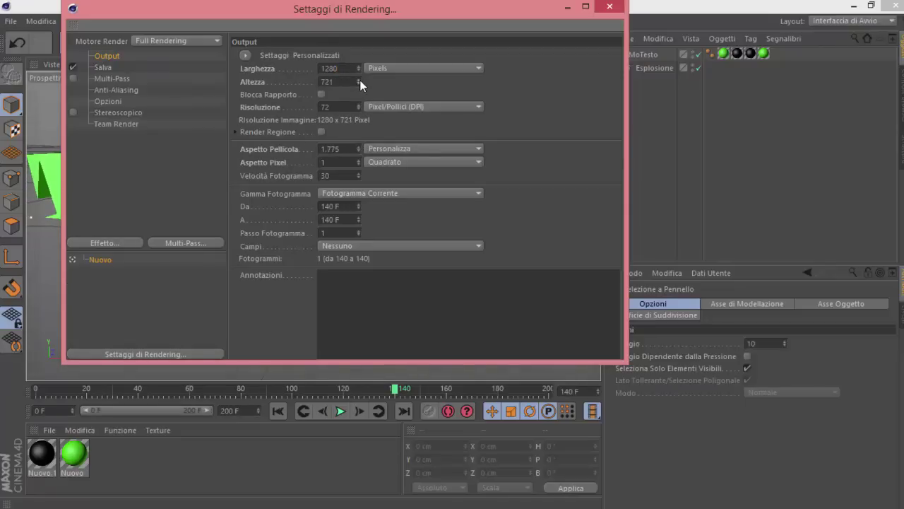
left_click_drag(359, 80, 358, 82)
Set the Salva format to Filmato AVI with the output file named TUTORIAL.
left_click(180, 68)
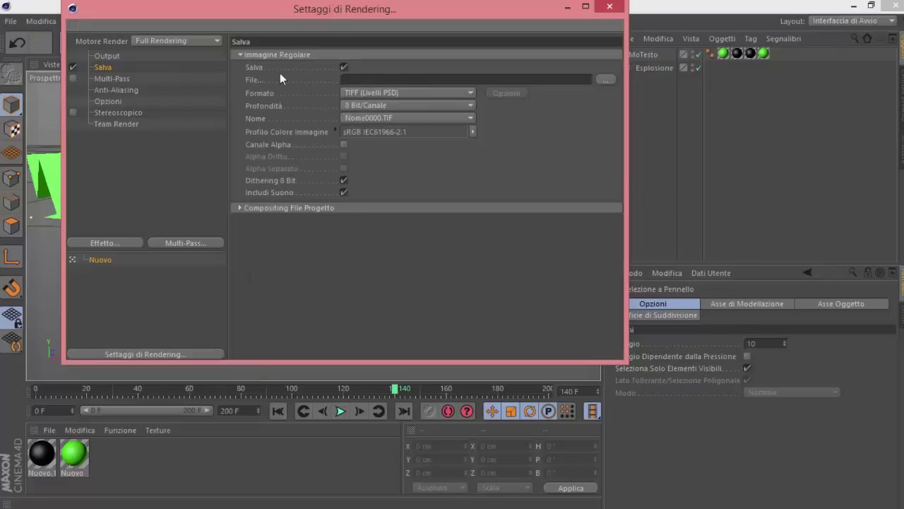
left_click(387, 92)
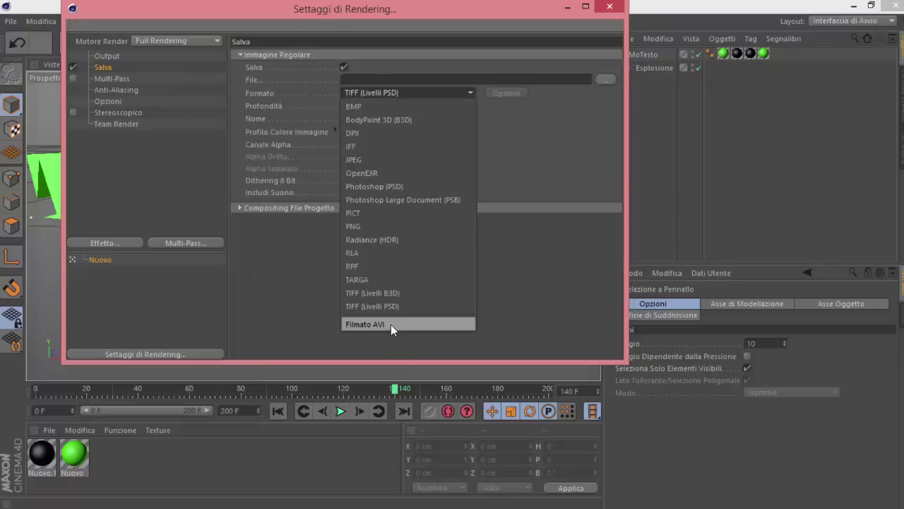
left_click(391, 324)
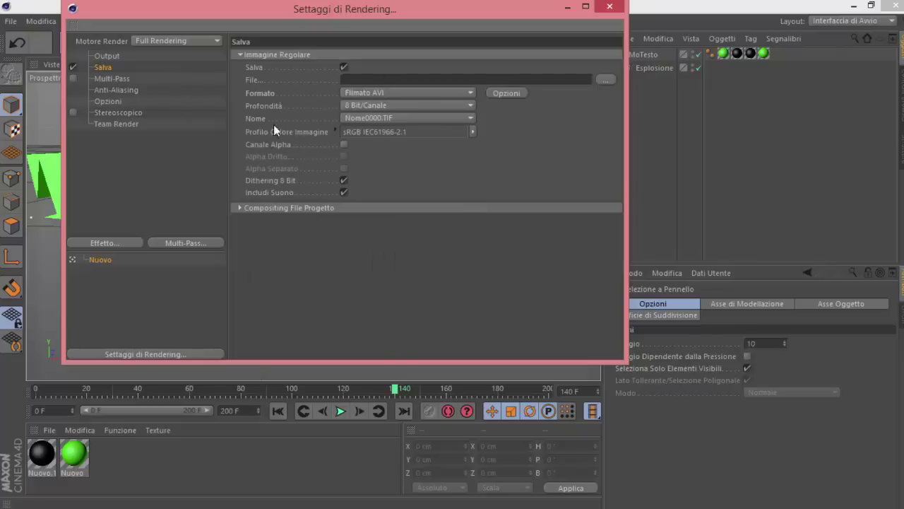
left_click(604, 79)
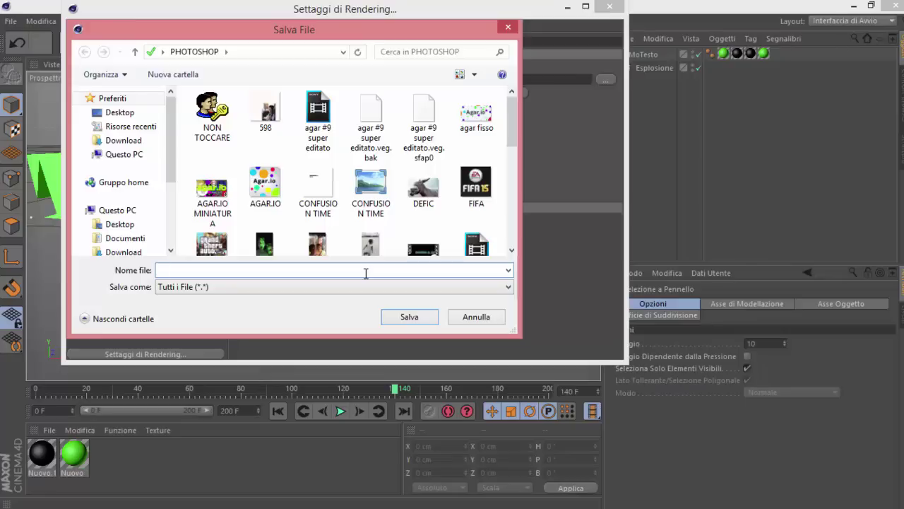
type("TORIAL")
left_click(409, 320)
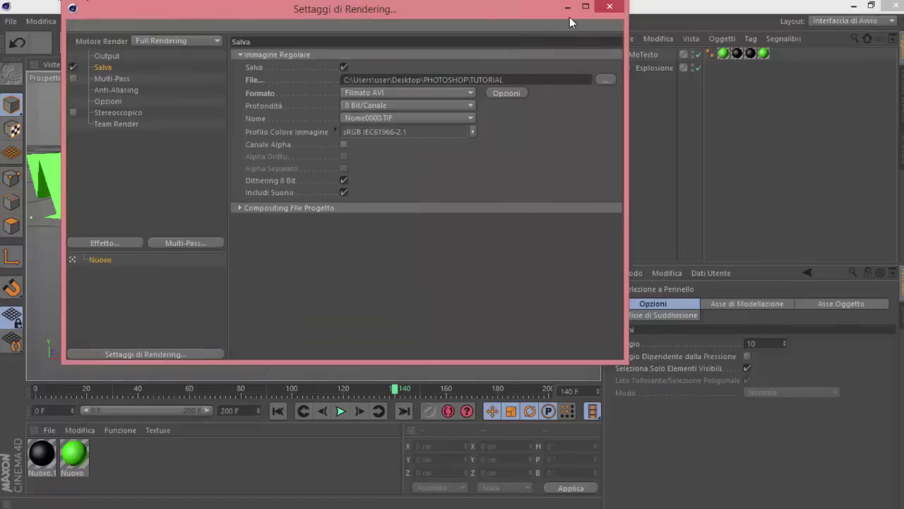
left_click(609, 7)
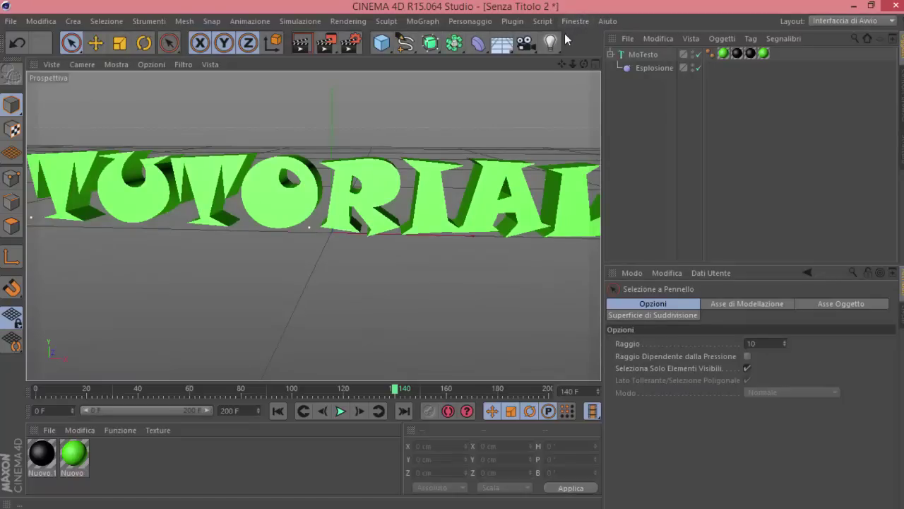
Render a test picture of the TUTORIAL scene, then bring Render Settings back up.
left_click(316, 49)
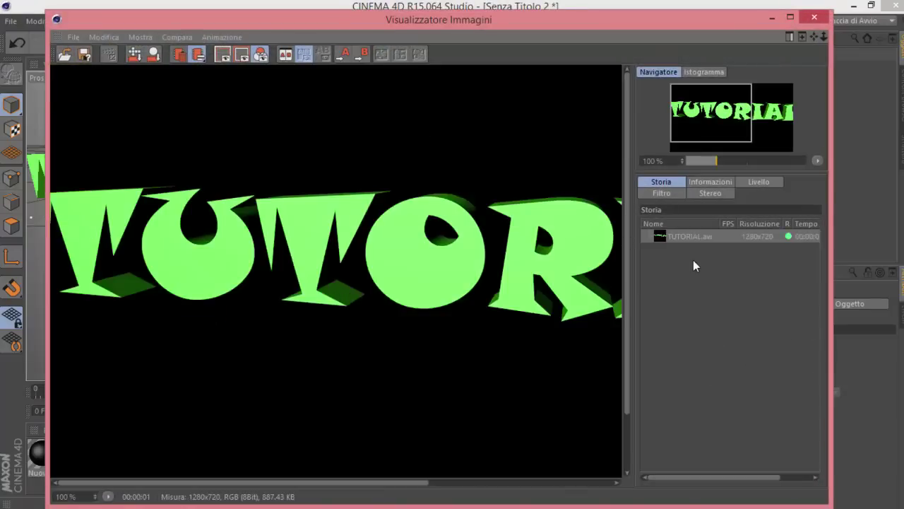
left_click(324, 51)
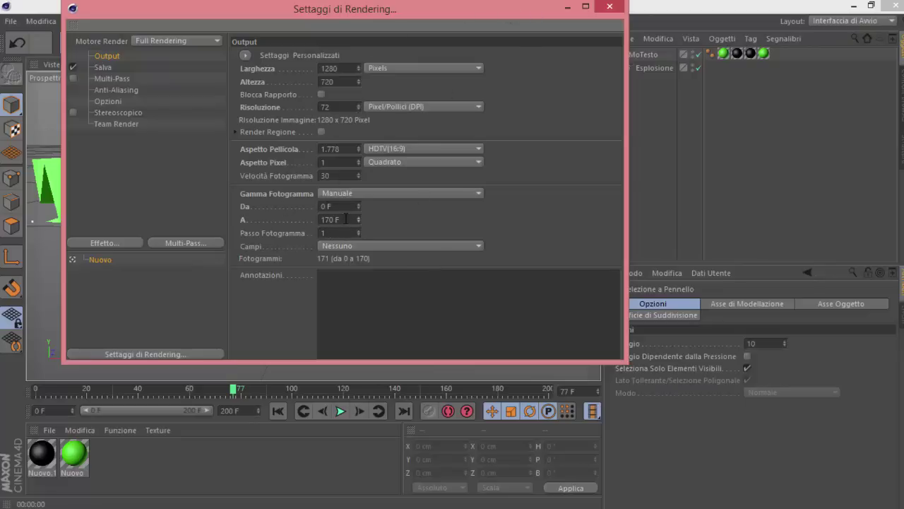
Extend the render range to frames 0–200 and name the output file 0000 in PHOTOSHOP.
left_click_drag(359, 218, 355, 233)
left_click(103, 68)
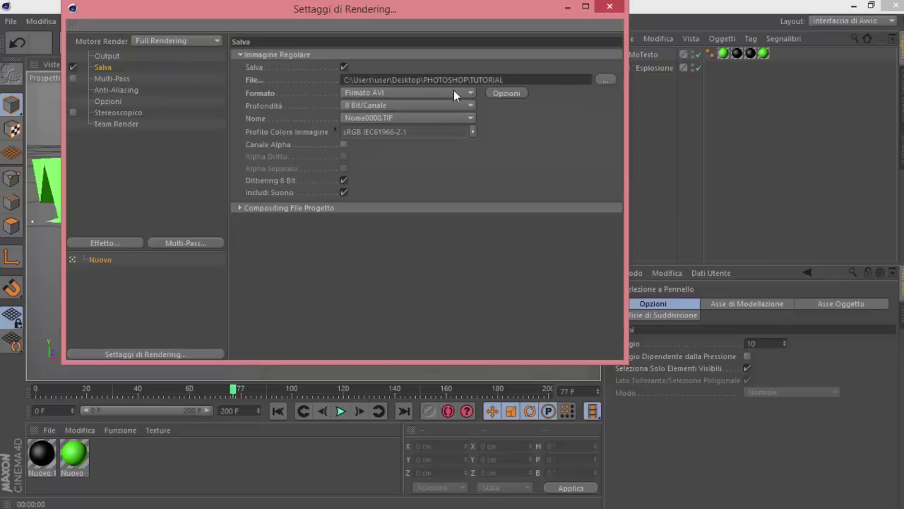
left_click(605, 79)
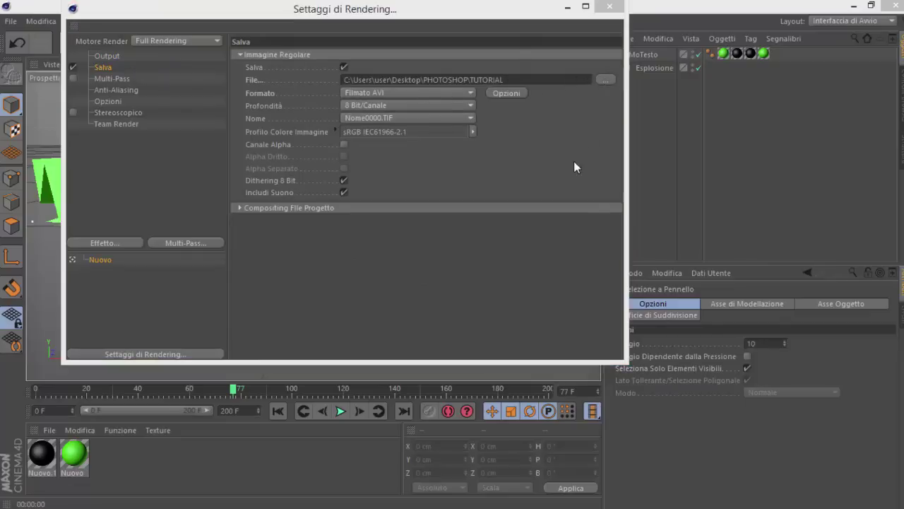
type("0")
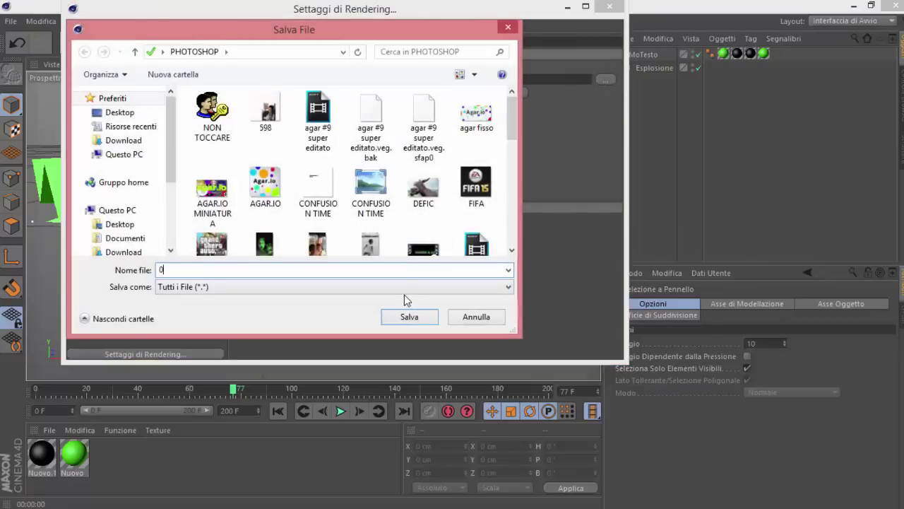
type("000")
left_click(411, 316)
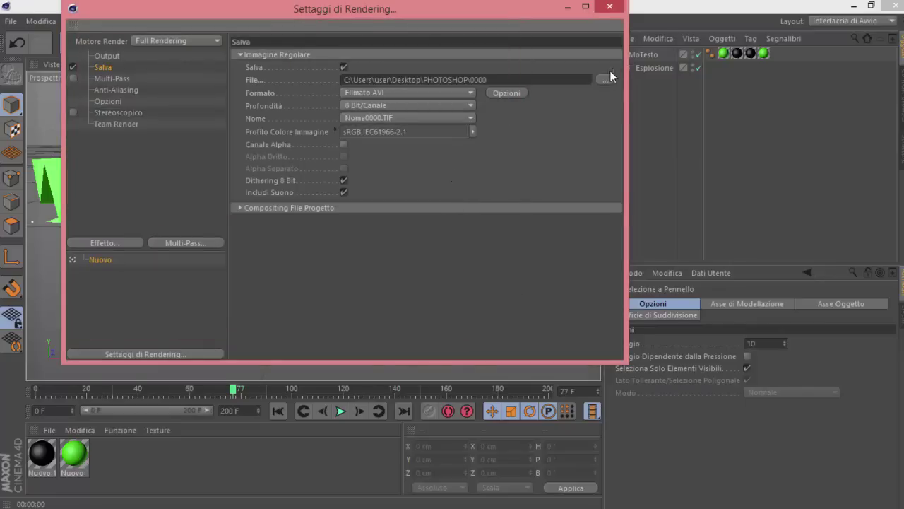
left_click(609, 7)
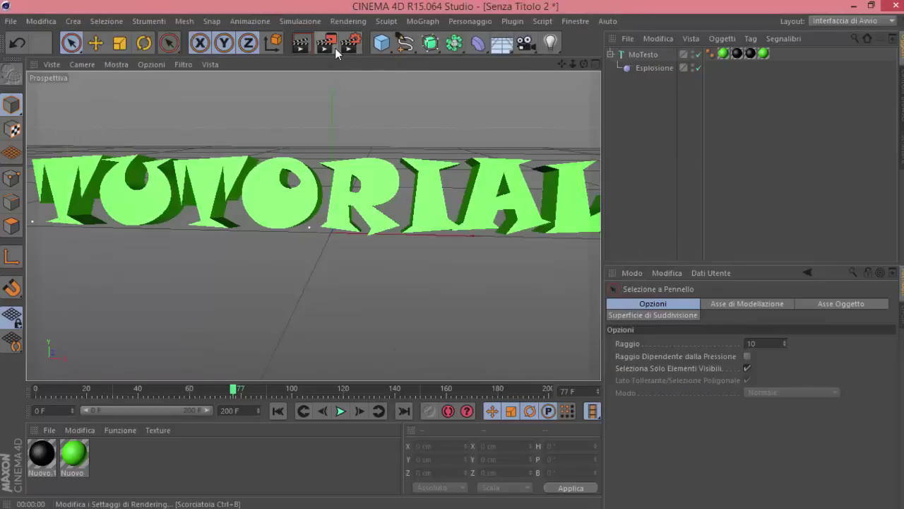
Render all 201 frames of 0000 at 1280×720, check final frame 200, and close everything.
left_click(335, 48)
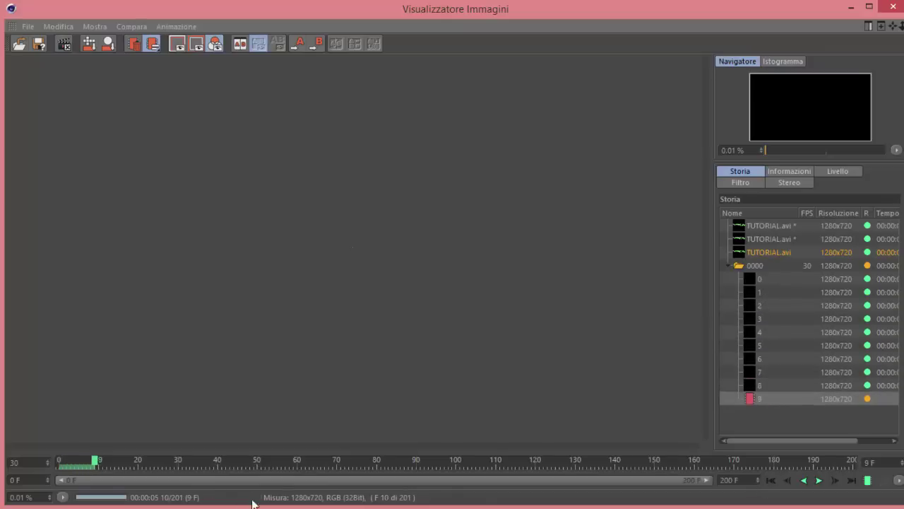
left_click(478, 496)
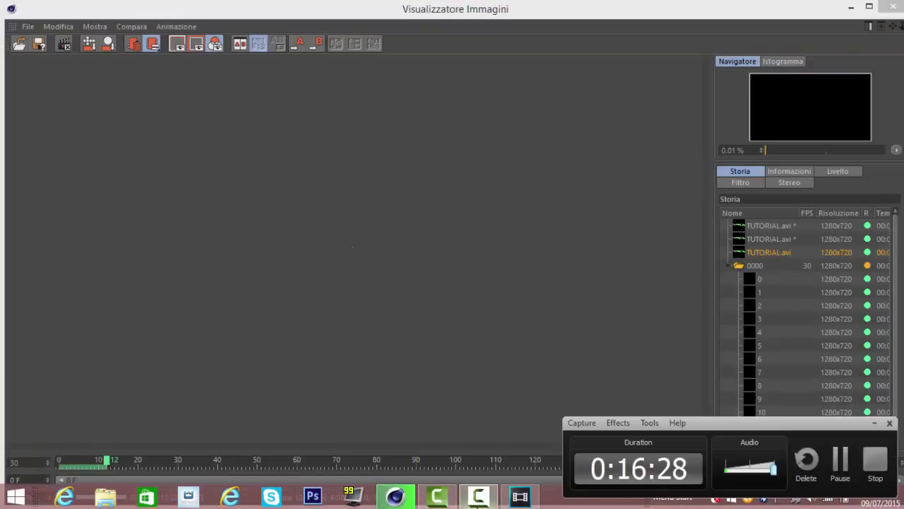
left_click(839, 475)
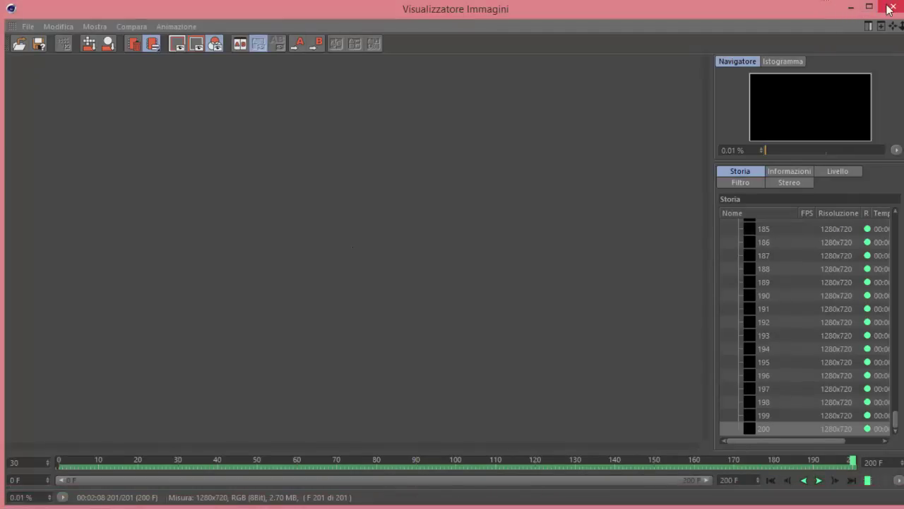
left_click(786, 427)
left_click_drag(897, 416, 896, 218)
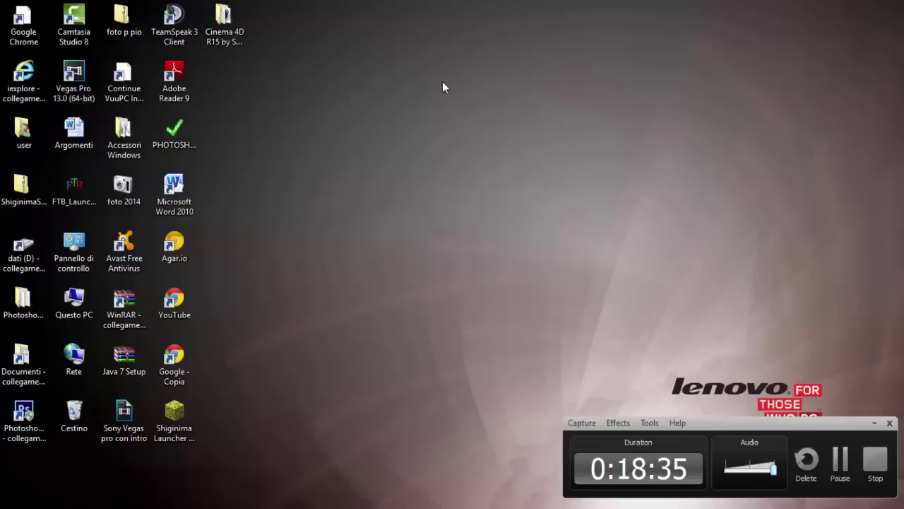
left_click(875, 422)
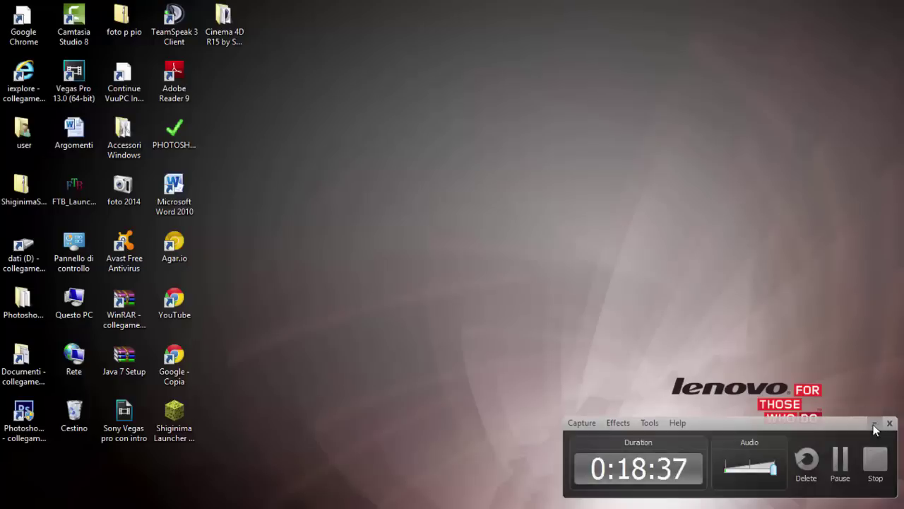